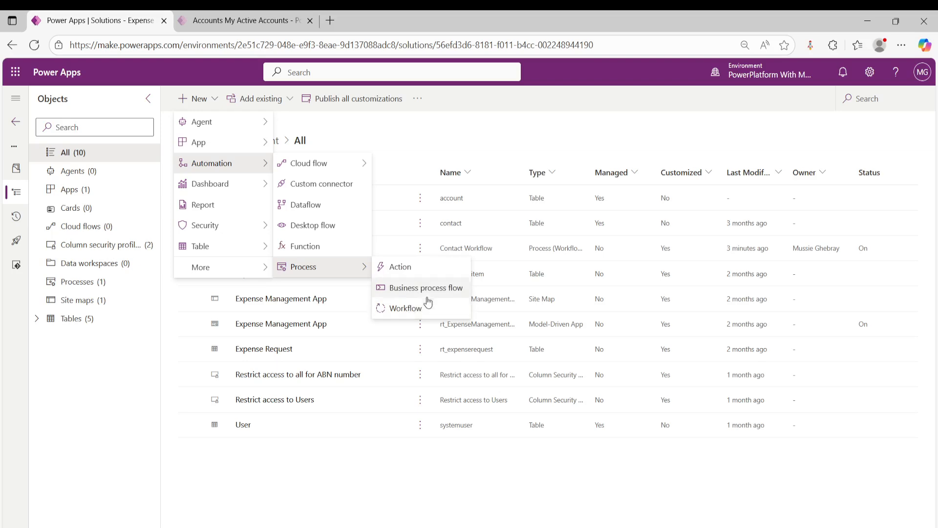
# Step: Create a blank background workflow named "Account Workflow" for the Account table
pyautogui.click(413, 308)
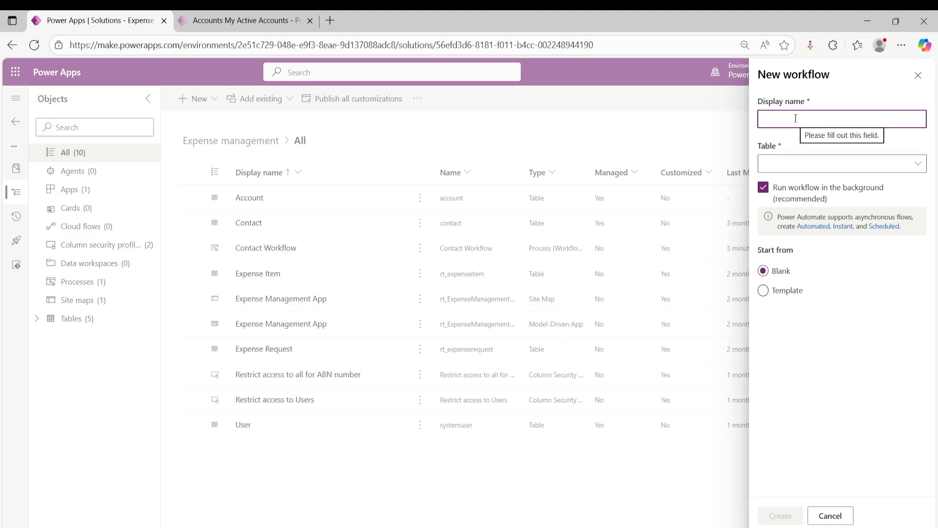
pyautogui.write('Account Workflow')
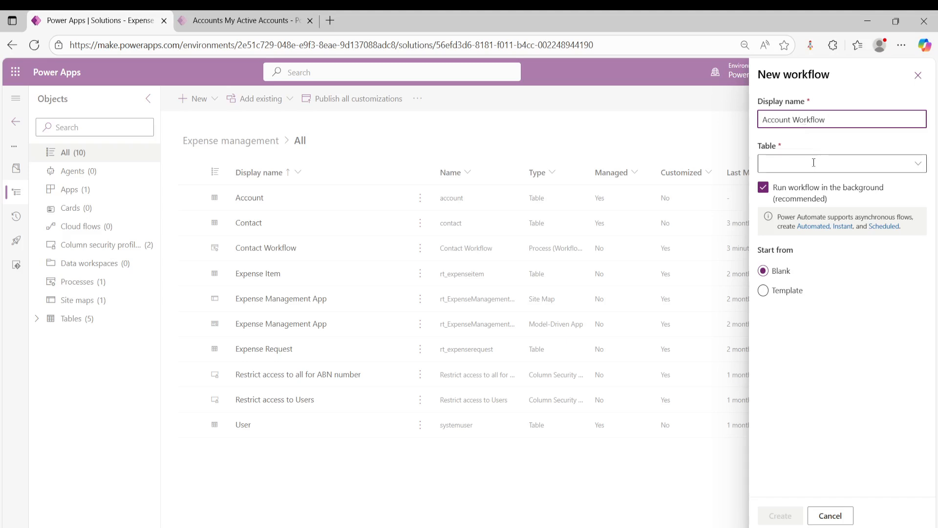
pyautogui.click(835, 168)
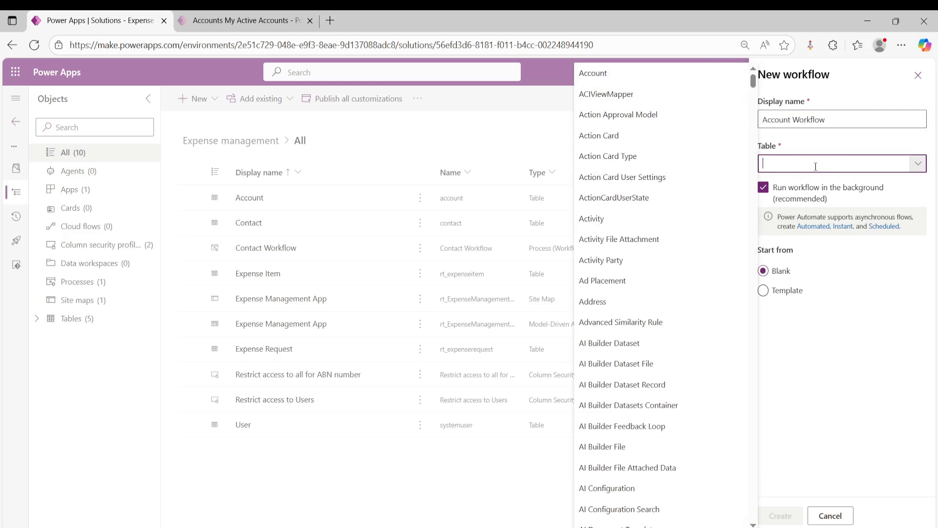
pyautogui.click(595, 76)
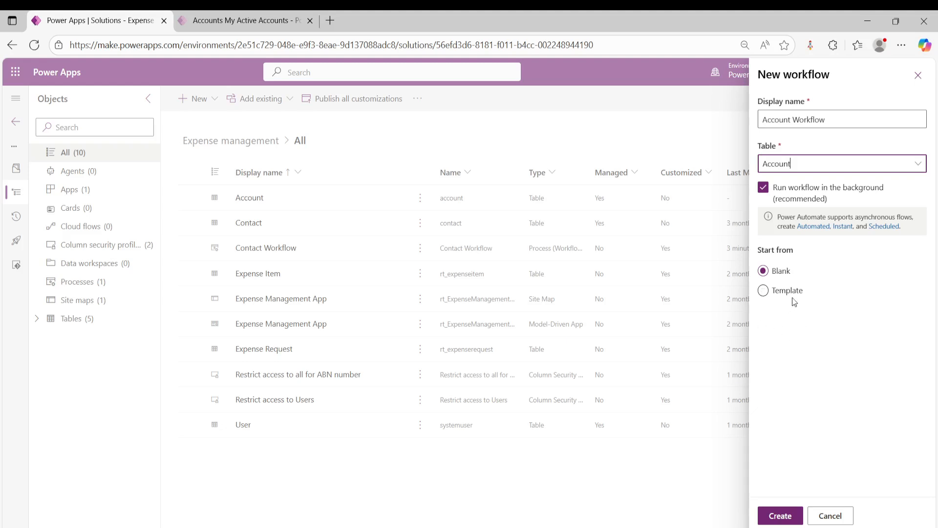
pyautogui.click(779, 519)
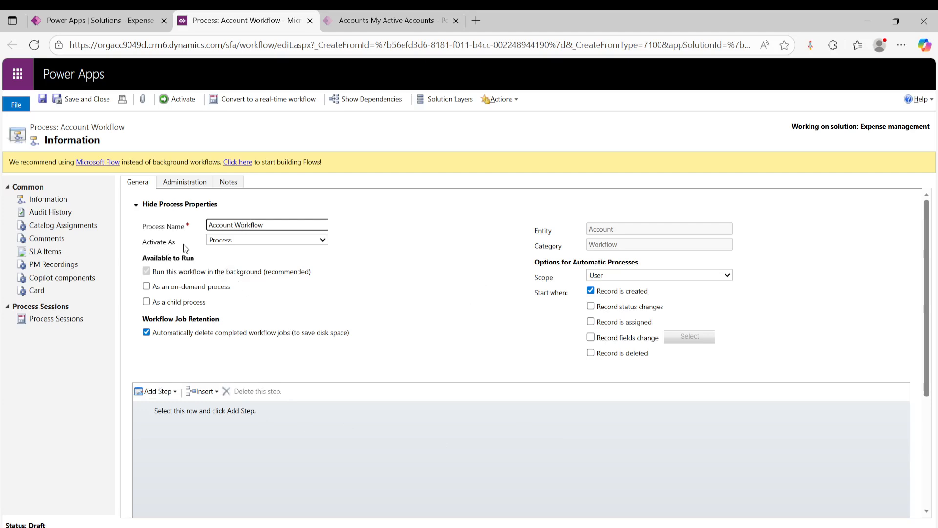
# Step: Keep the workflow activated as a Process and set its automatic process scope to Organization
pyautogui.click(295, 239)
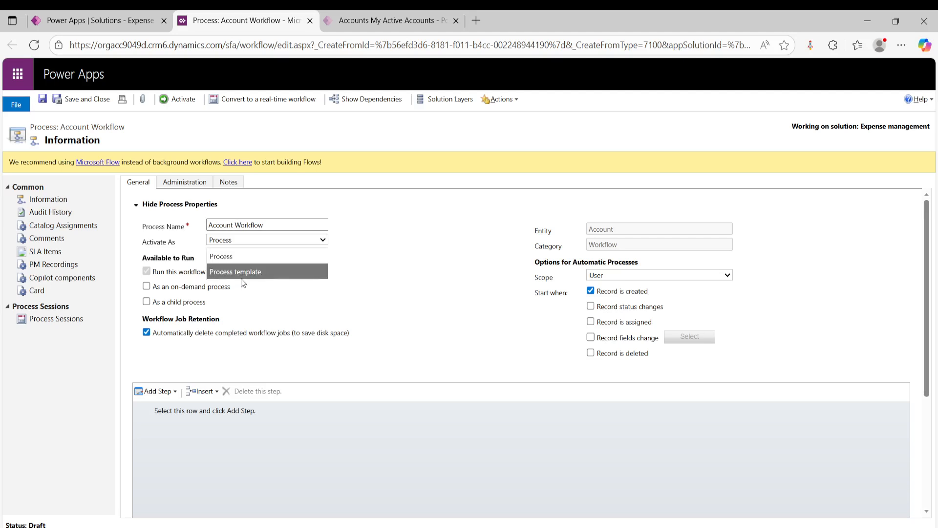
pyautogui.click(242, 258)
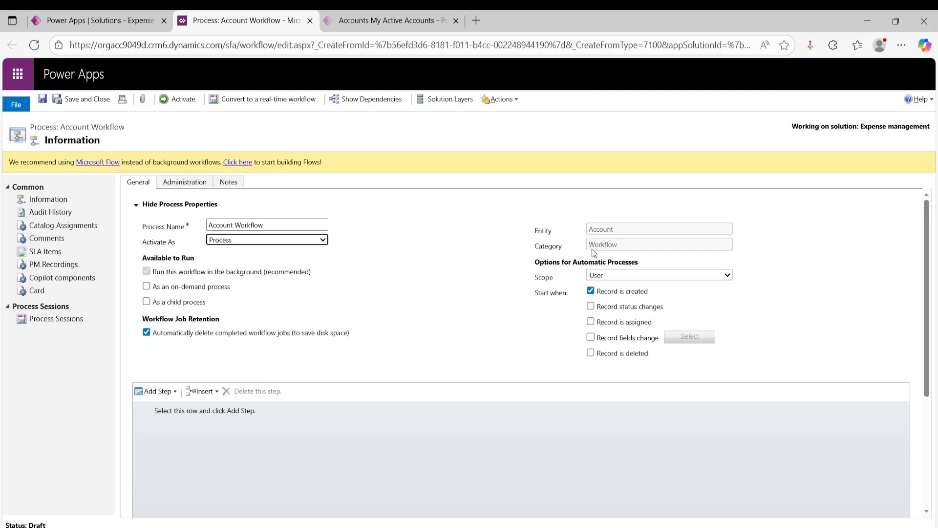
pyautogui.click(532, 277)
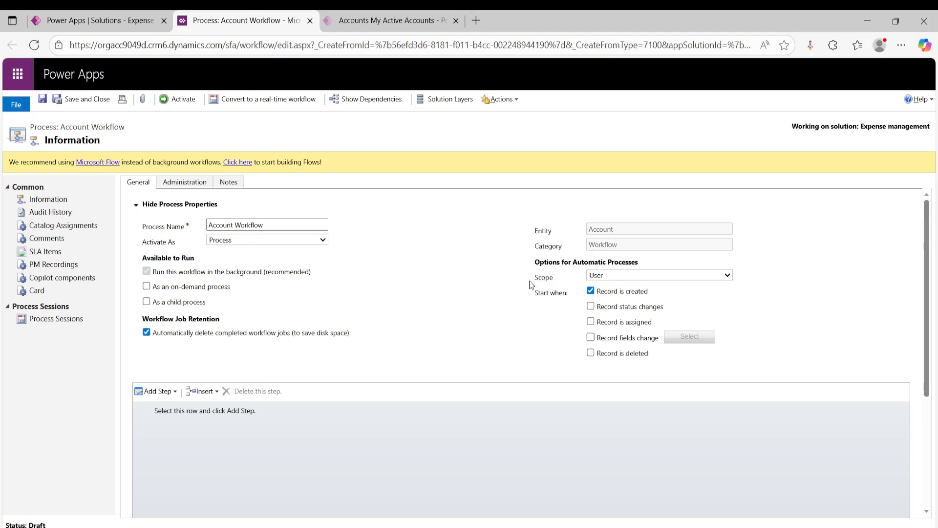
pyautogui.moveTo(536, 282); pyautogui.dragTo(562, 282)
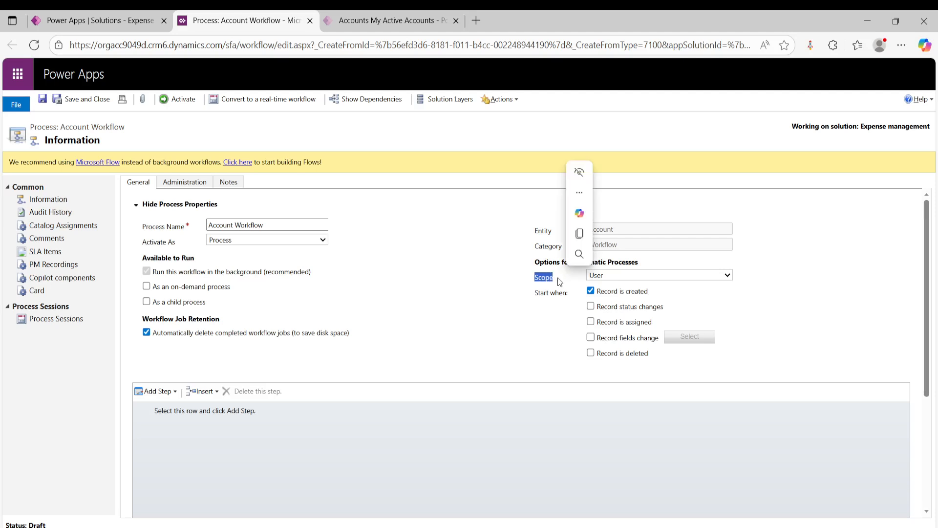
pyautogui.click(611, 277)
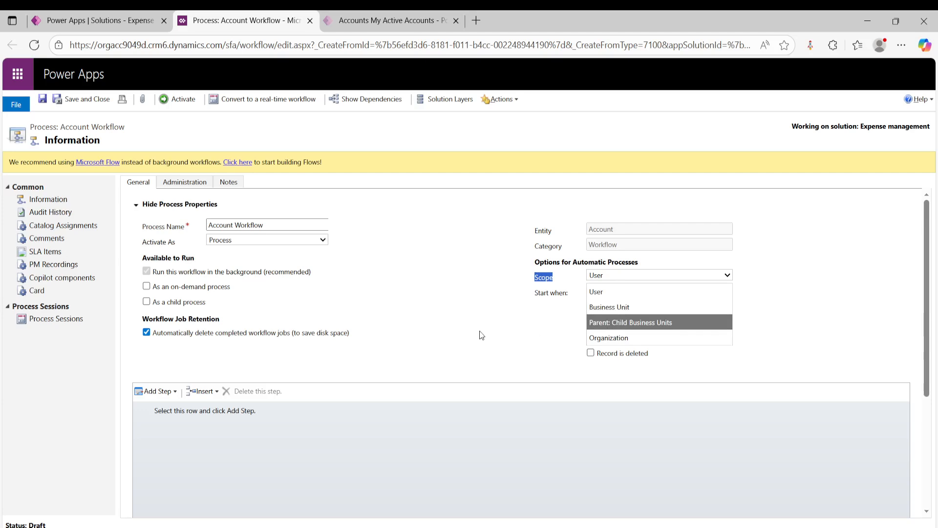
pyautogui.click(608, 338)
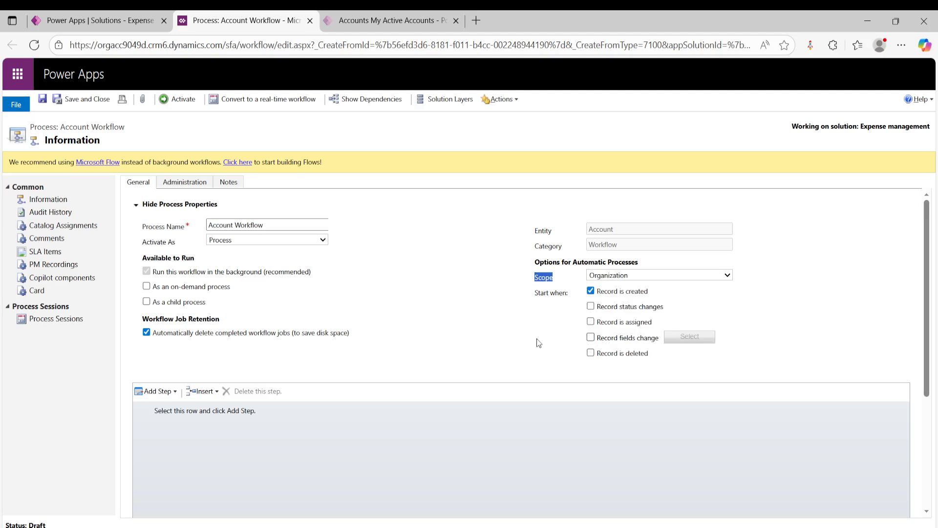
pyautogui.click(545, 291)
pyautogui.click(591, 337)
pyautogui.click(681, 337)
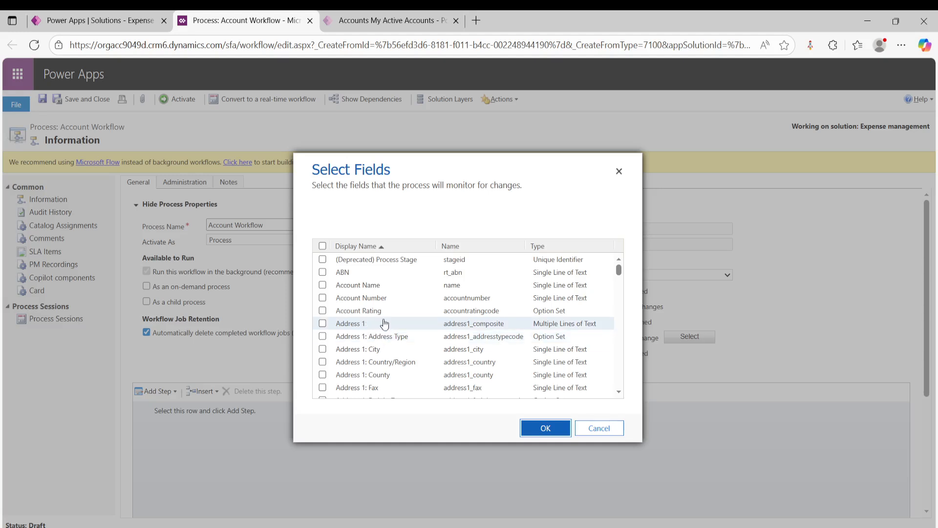
pyautogui.scroll(-3, 385, 323)
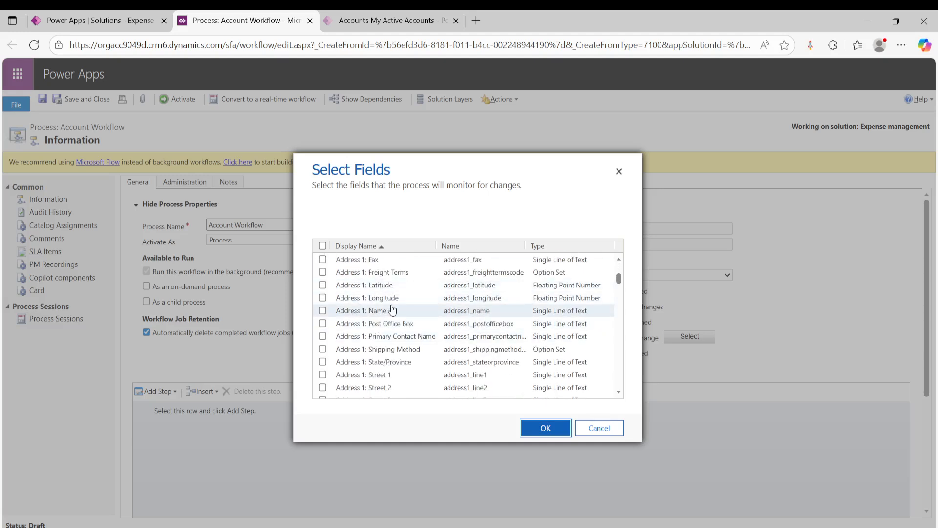
pyautogui.scroll(-2, 374, 335)
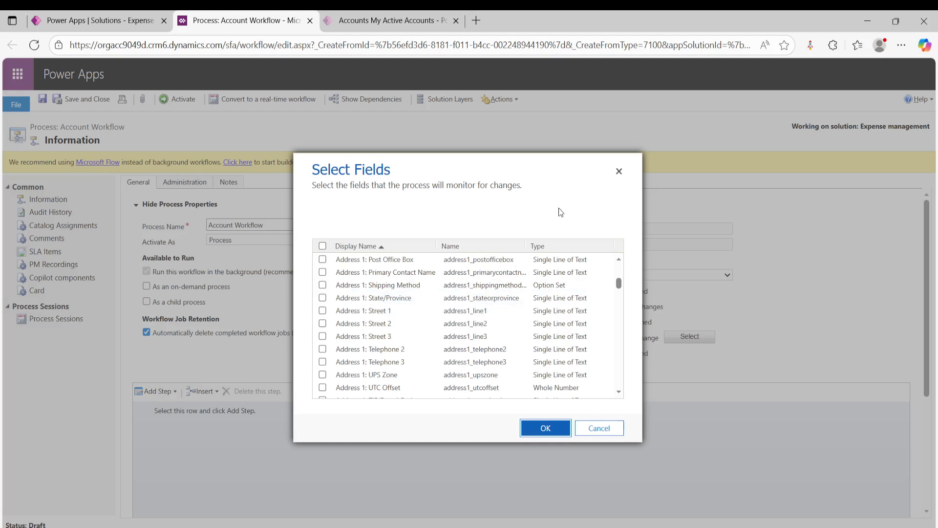
pyautogui.click(619, 175)
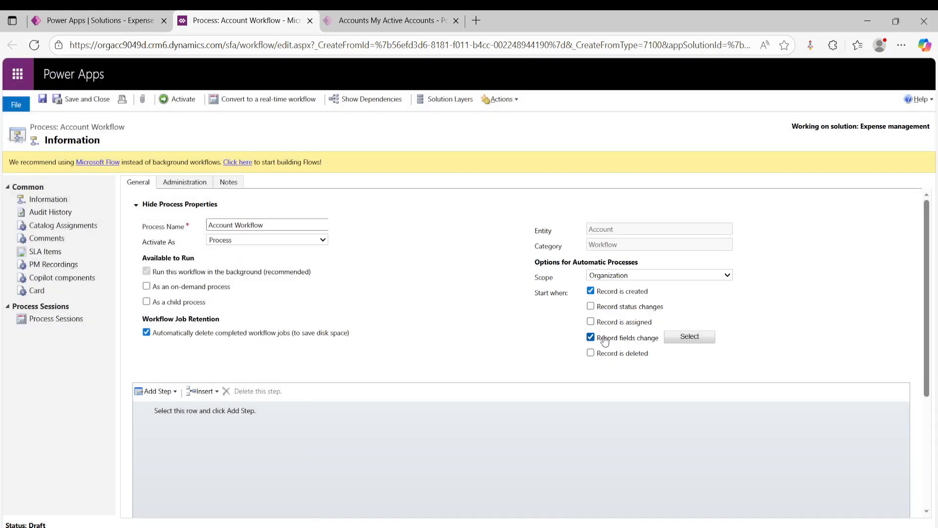
pyautogui.click(593, 339)
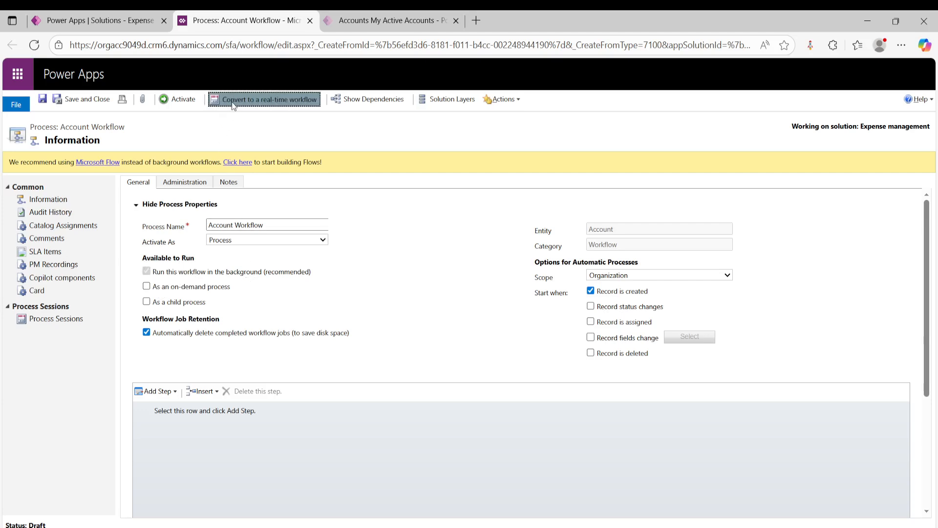
pyautogui.click(250, 104)
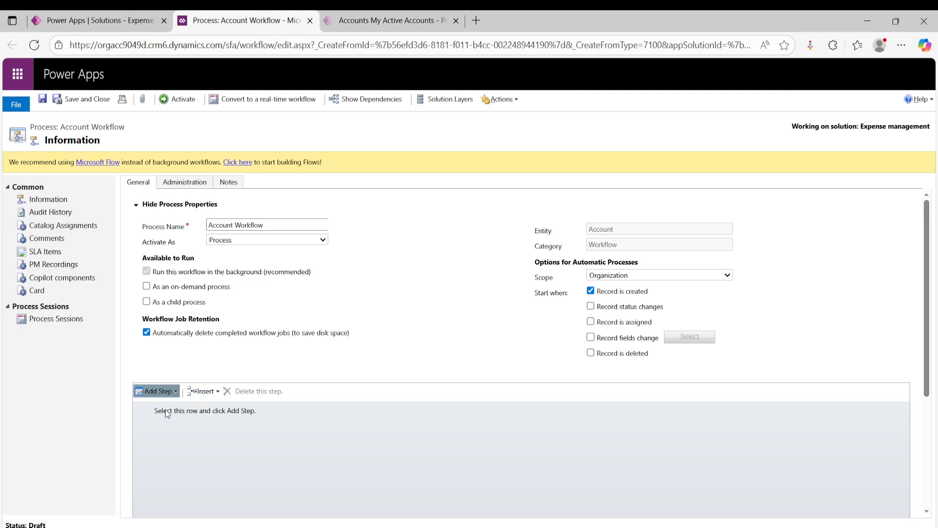
# Step: Add a Create Record step to the workflow with Task as the record type to create
pyautogui.click(157, 391)
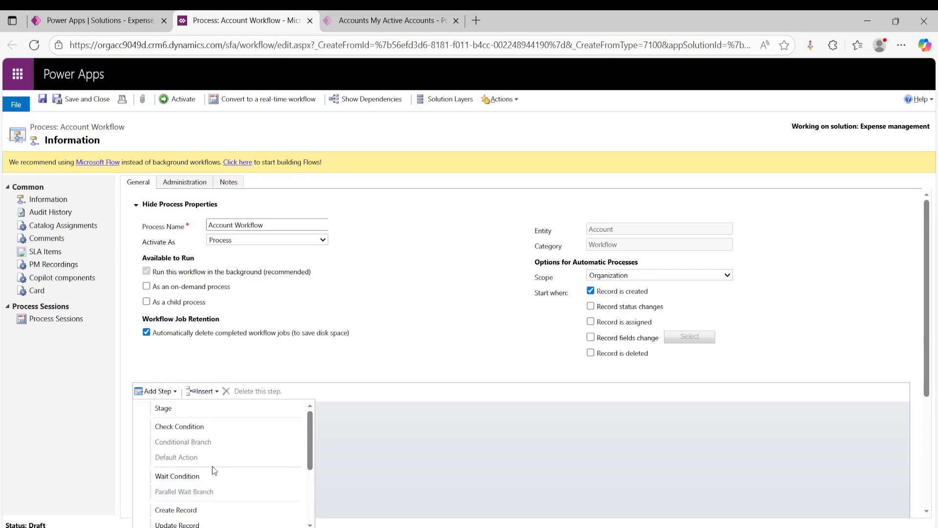
pyautogui.scroll(-2, 212, 465)
pyautogui.scroll(2, 264, 463)
pyautogui.scroll(-2, 210, 479)
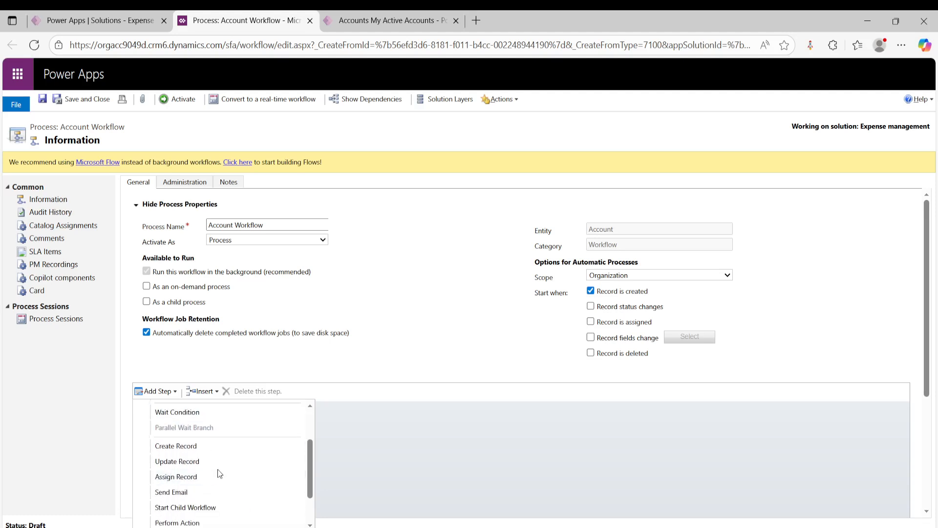
pyautogui.scroll(-3, 210, 465)
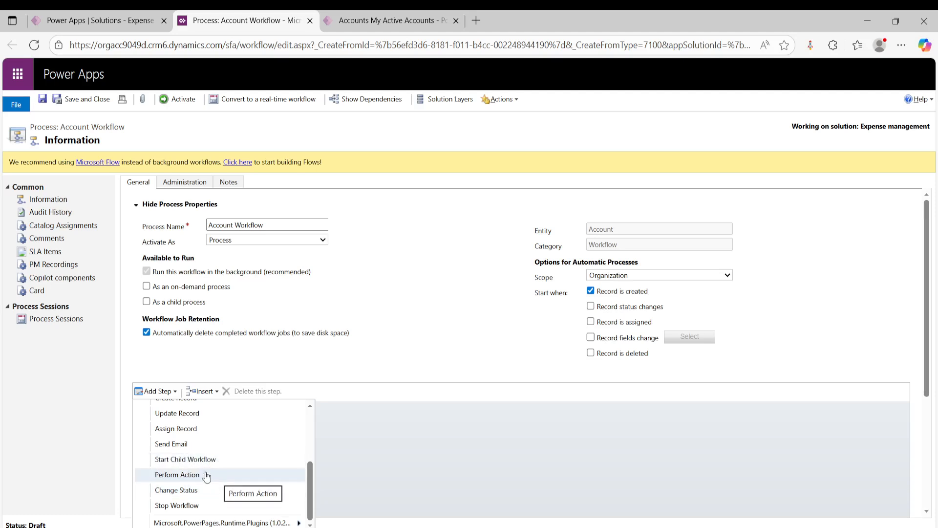
pyautogui.scroll(2, 220, 482)
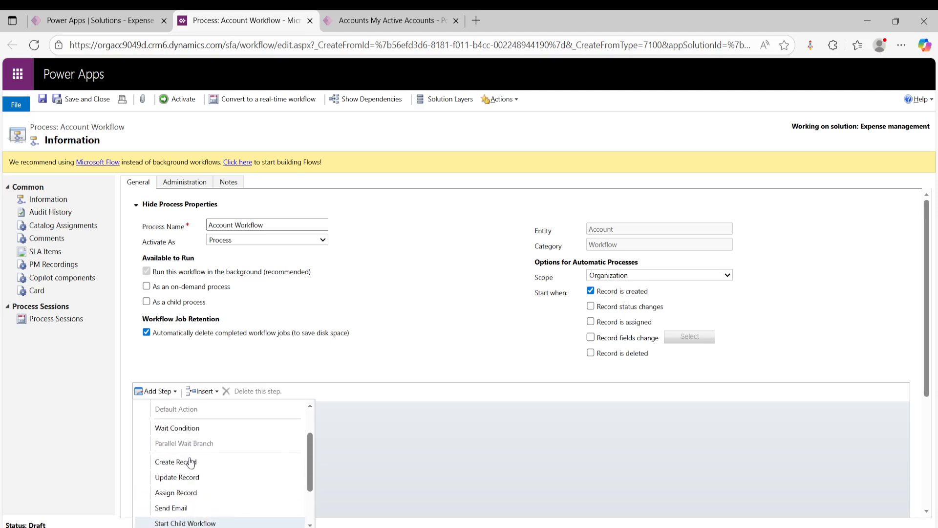
pyautogui.click(180, 462)
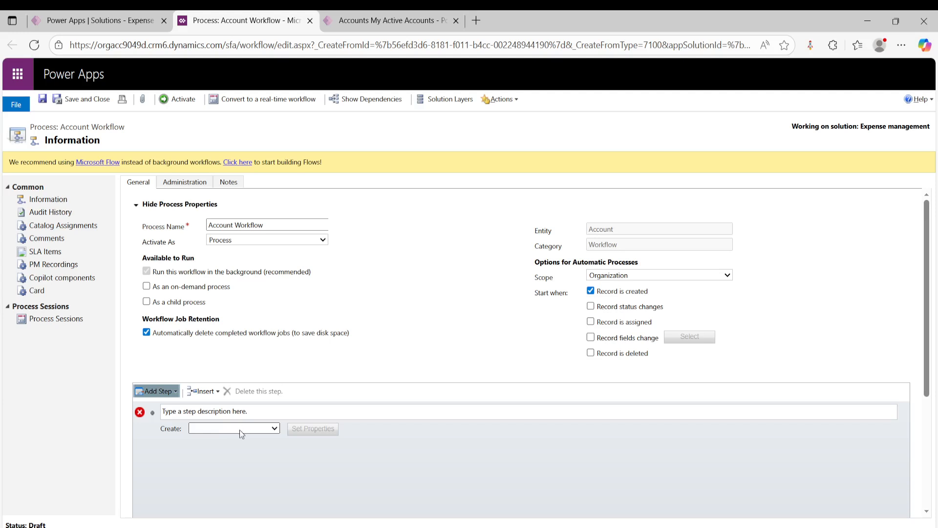
pyautogui.click(249, 415)
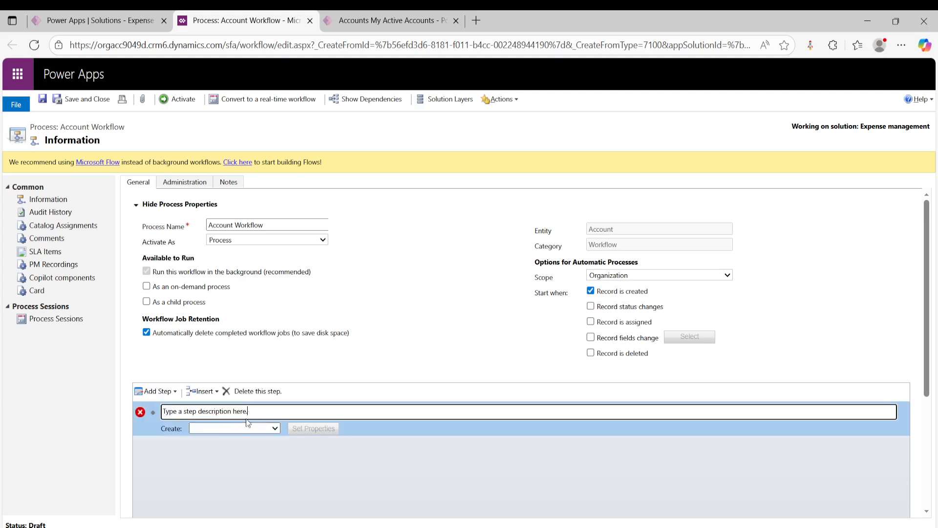
pyautogui.click(236, 429)
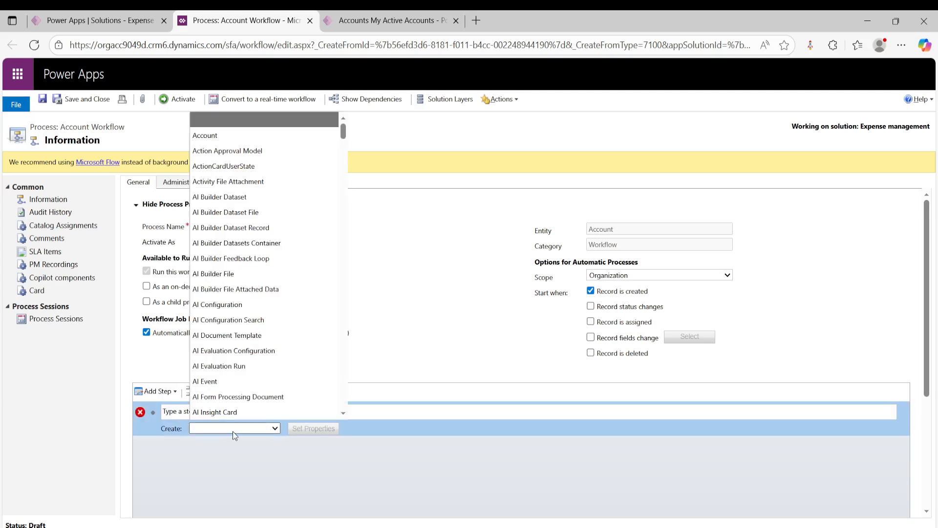
pyautogui.write('task')
pyautogui.press('Return')
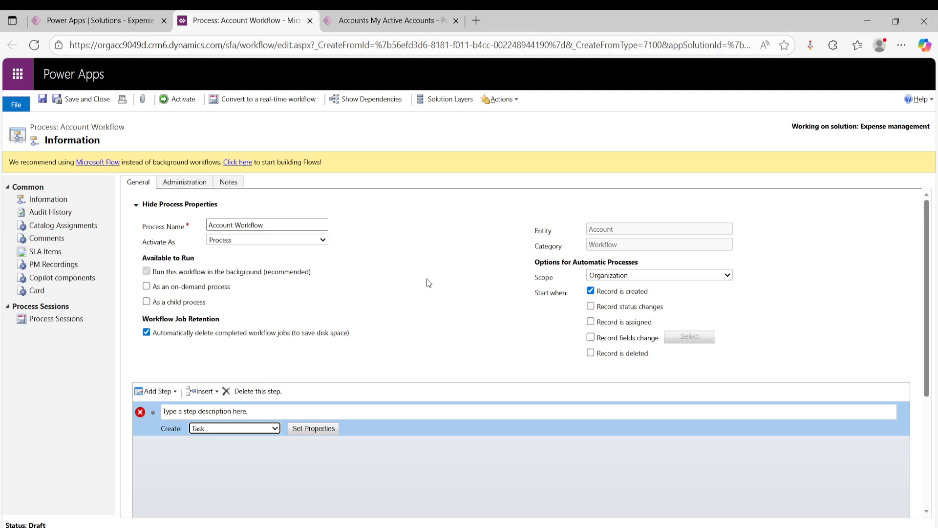
pyautogui.click(418, 293)
# Step: In the new task's properties, set the subject to "Account Workflow" and the description to "call Account company within 2 days of being created."
pyautogui.click(325, 429)
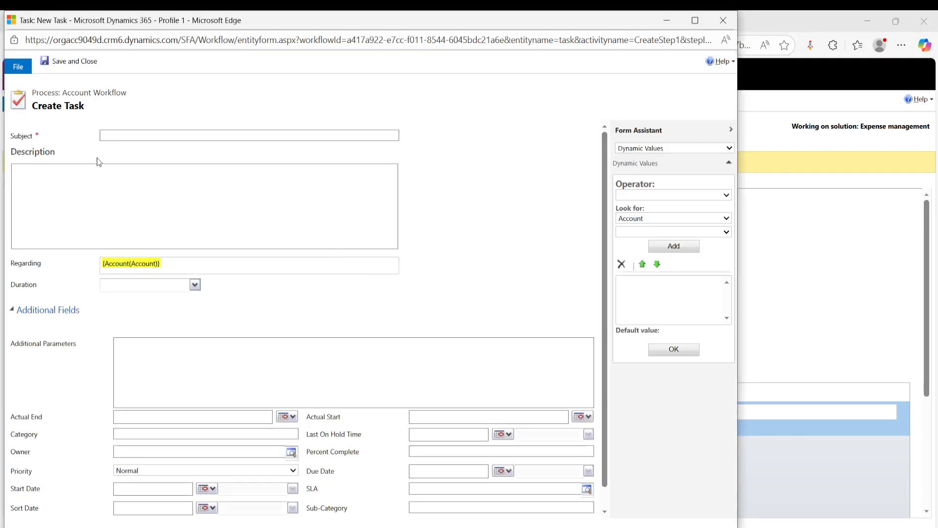
pyautogui.click(130, 135)
pyautogui.write('Account Workflow')
pyautogui.click(60, 195)
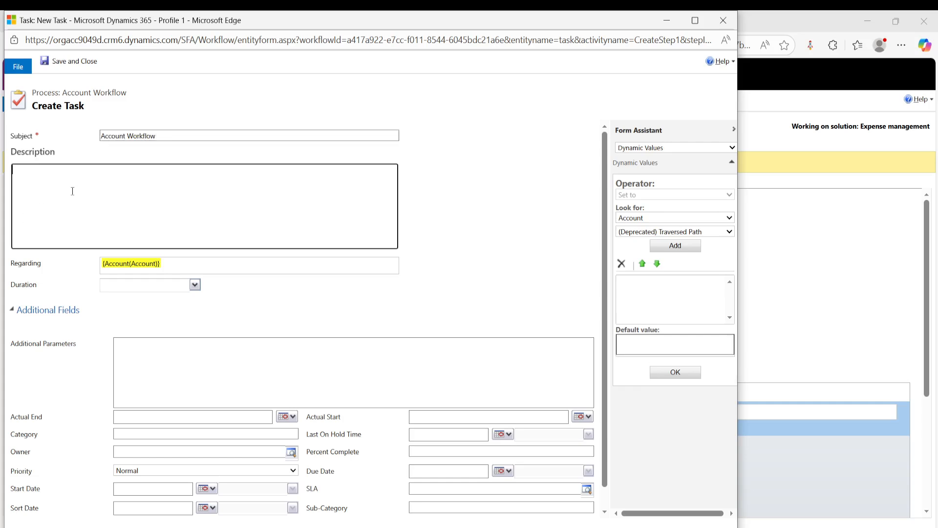
pyautogui.write('call Account hocompany within 2 days of being created.')
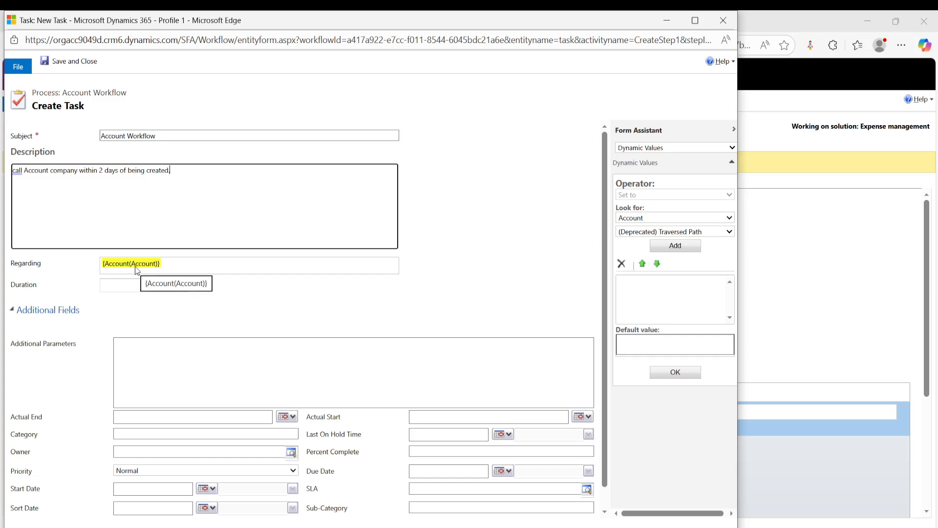
# Step: Set the task's Due Date to a dynamic value of 2 days after the account's Created On date
pyautogui.scroll(-1, 277, 301)
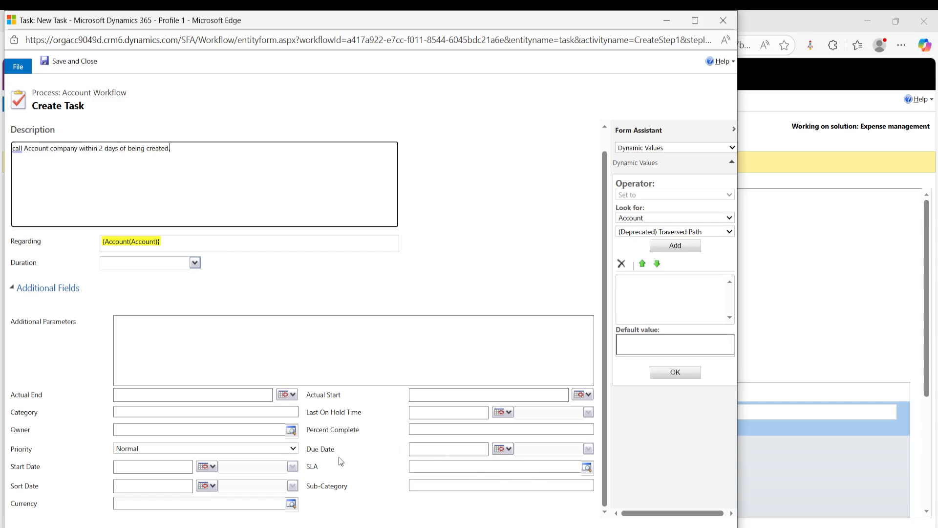
pyautogui.click(460, 448)
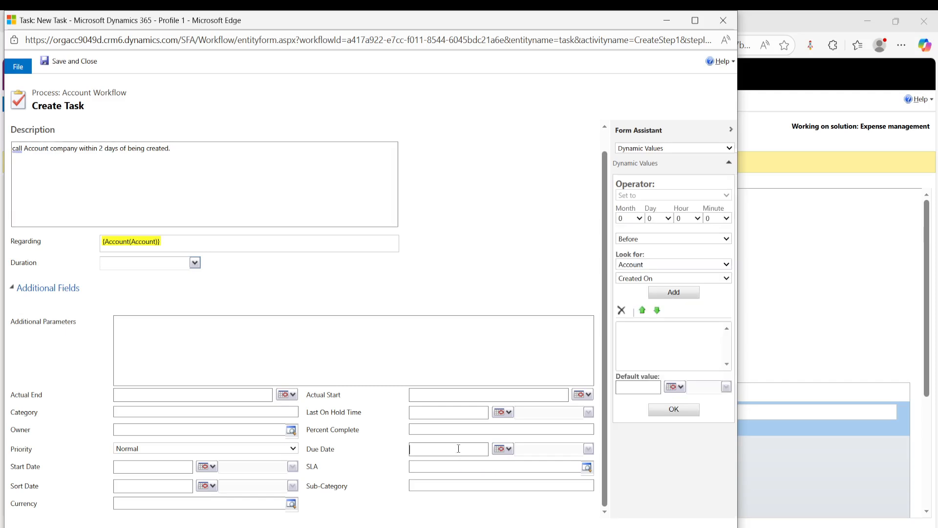
pyautogui.click(500, 449)
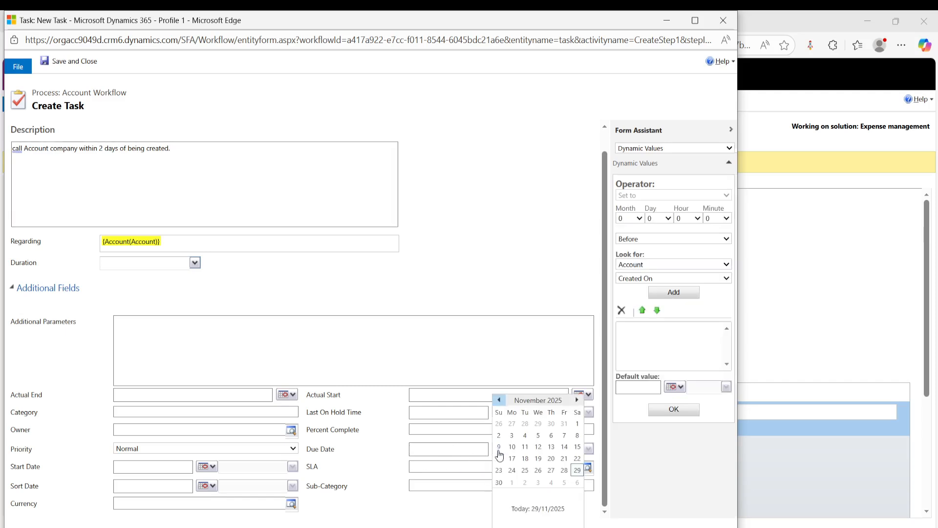
pyautogui.click(371, 459)
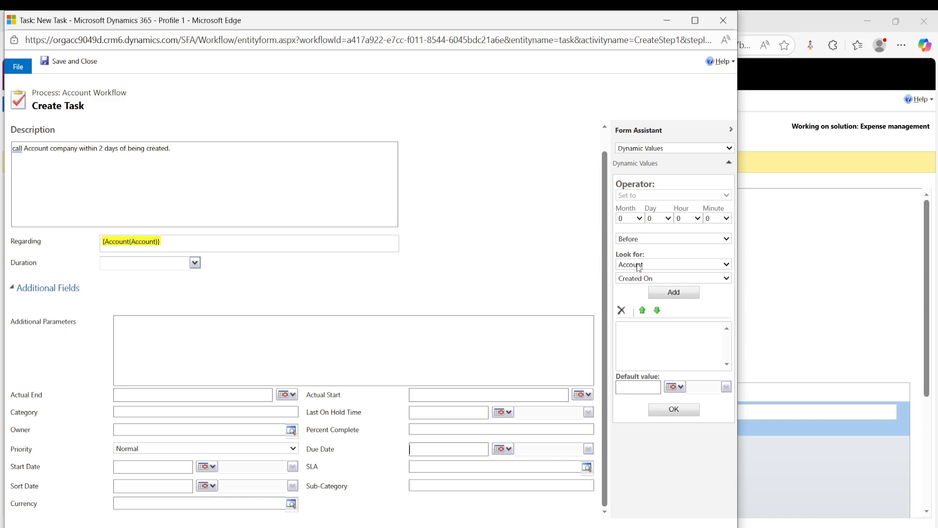
pyautogui.click(667, 218)
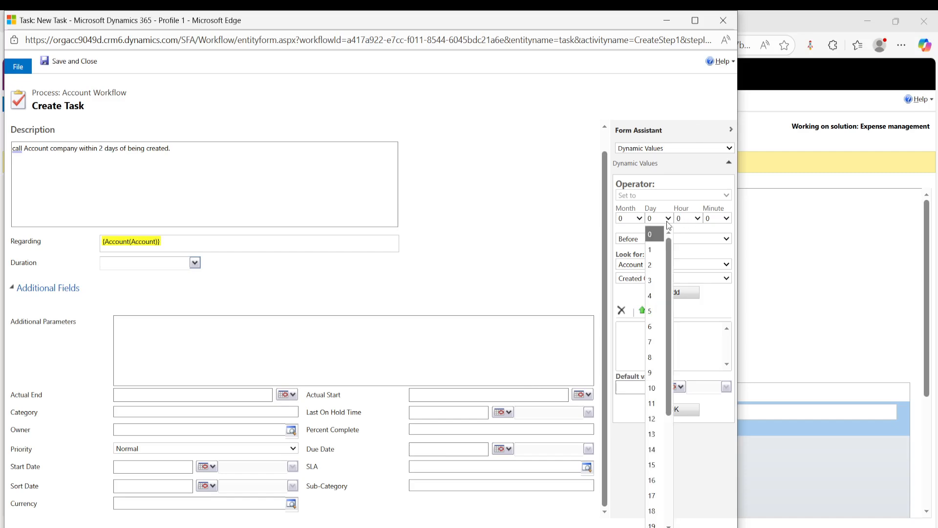
pyautogui.click(653, 266)
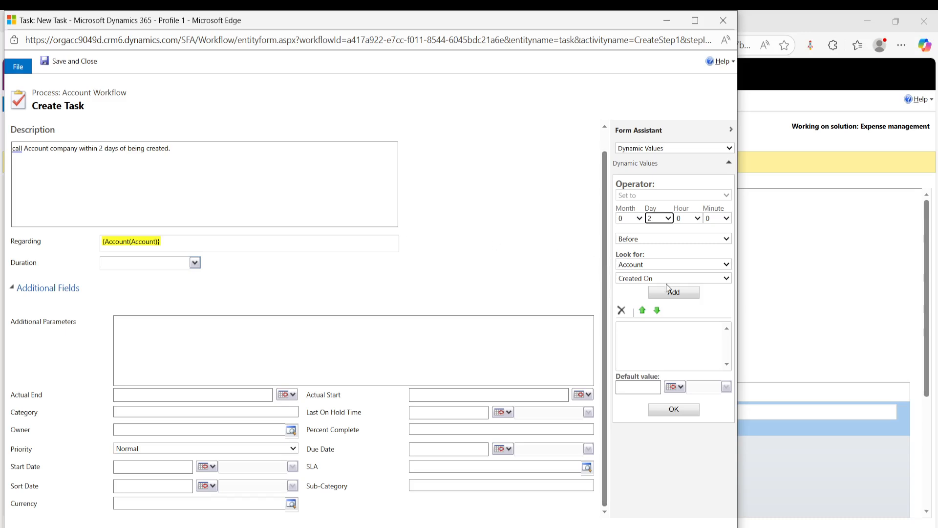
pyautogui.click(641, 240)
pyautogui.click(637, 270)
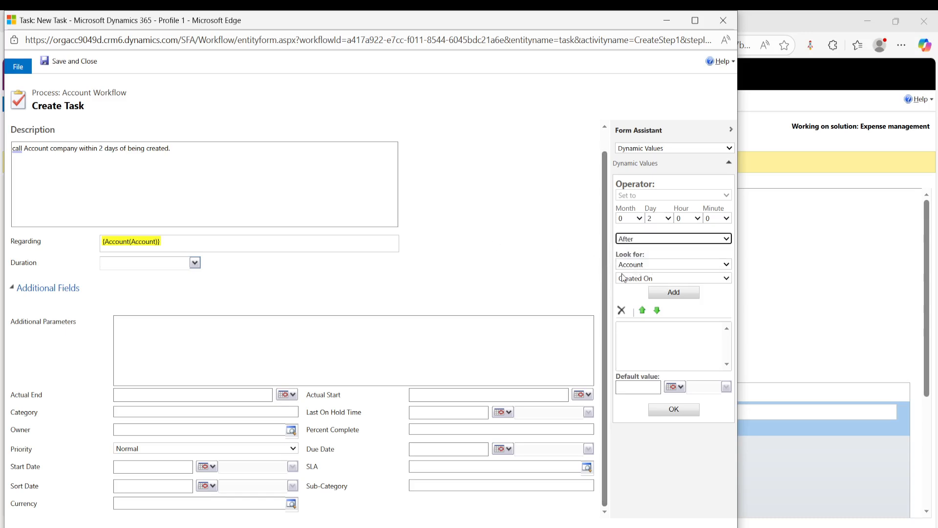
pyautogui.click(642, 240)
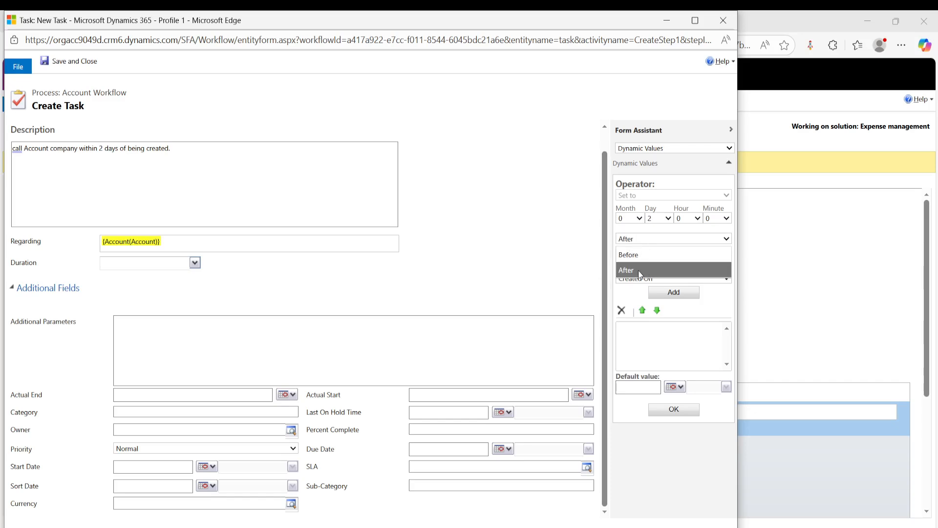
pyautogui.click(639, 271)
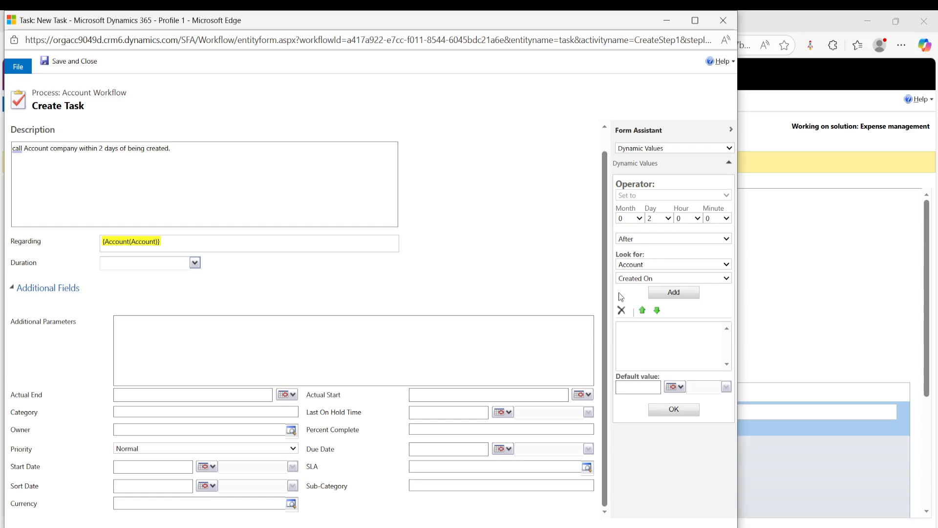
pyautogui.click(684, 293)
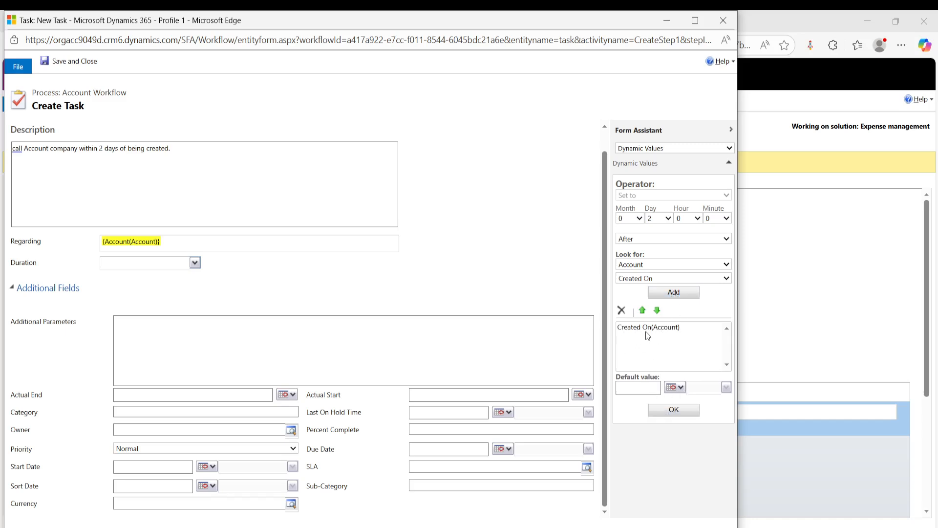
pyautogui.click(671, 413)
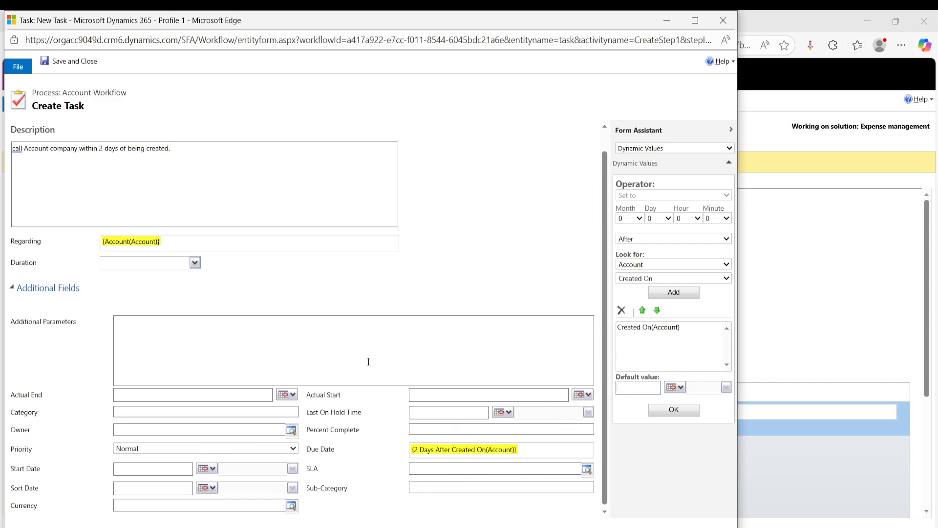
# Step: Save and close the task properties, and save and activate the Account Workflow
pyautogui.scroll(1, 181, 315)
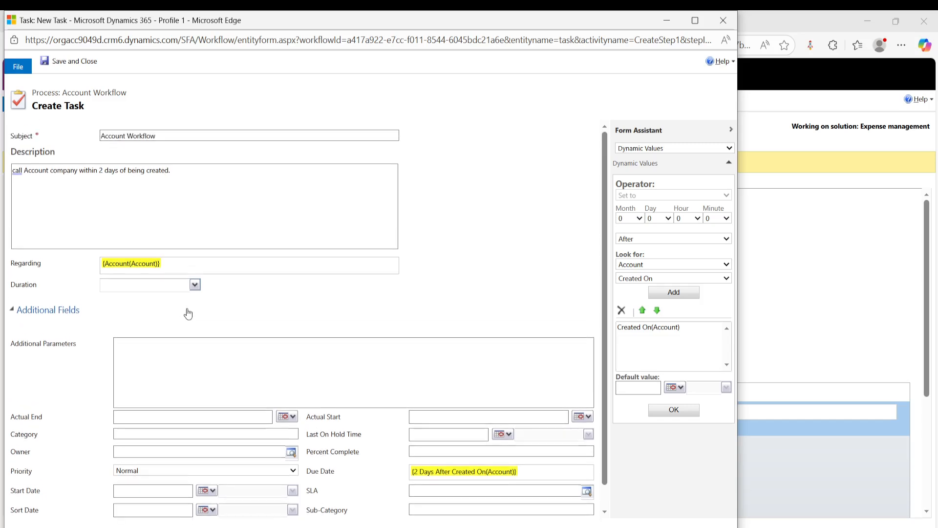
pyautogui.click(67, 64)
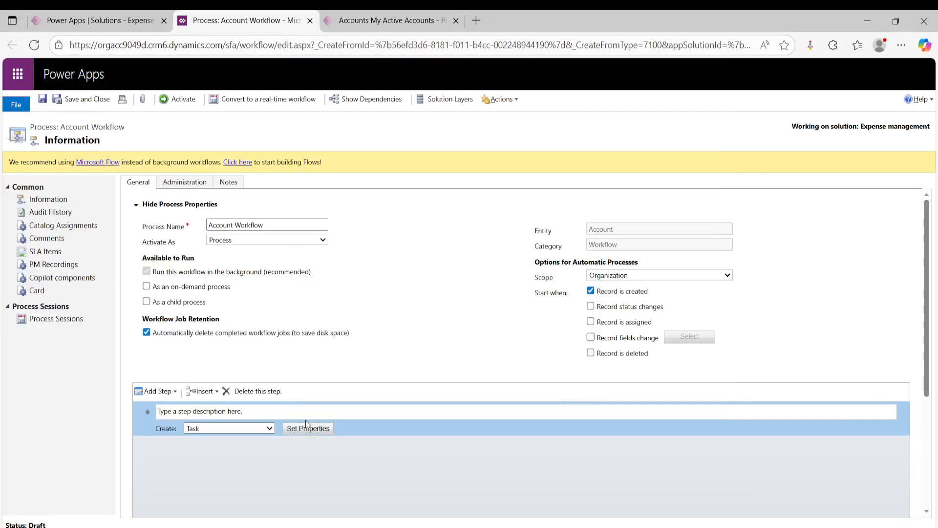
pyautogui.click(43, 99)
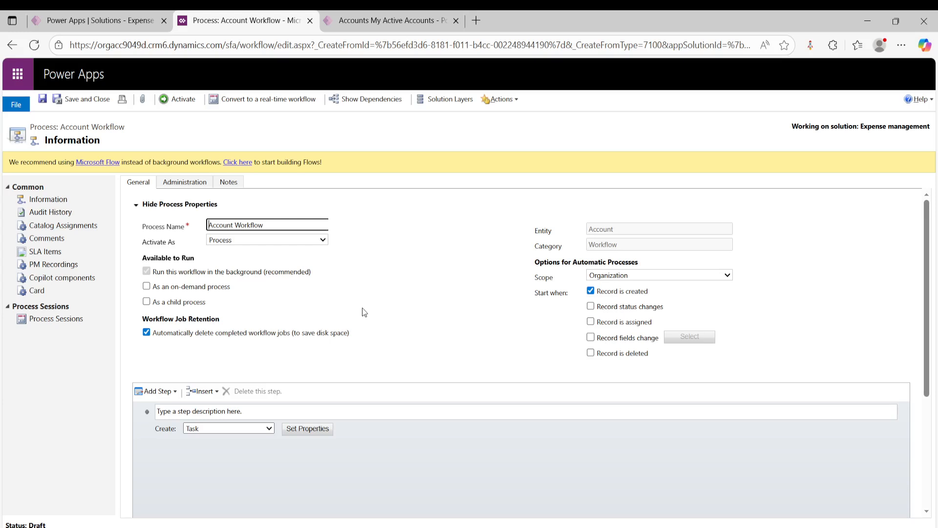
pyautogui.click(178, 100)
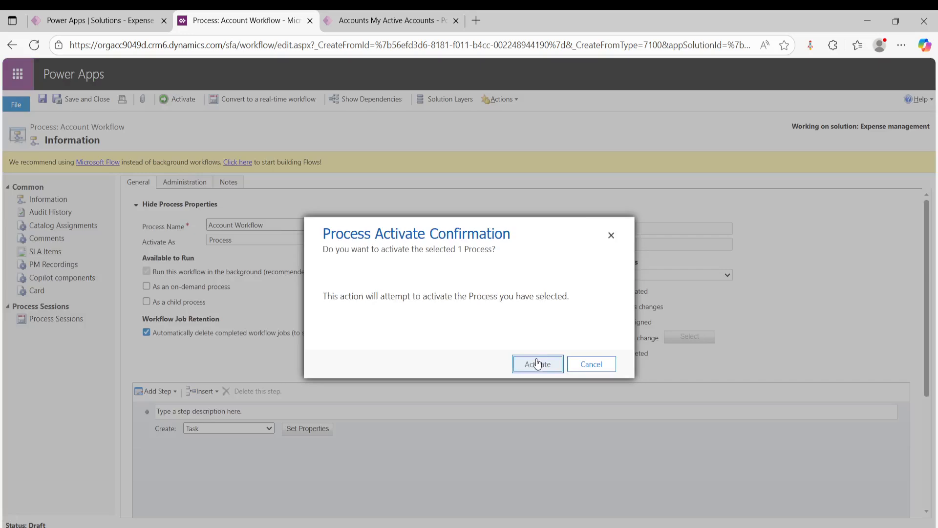
pyautogui.click(538, 364)
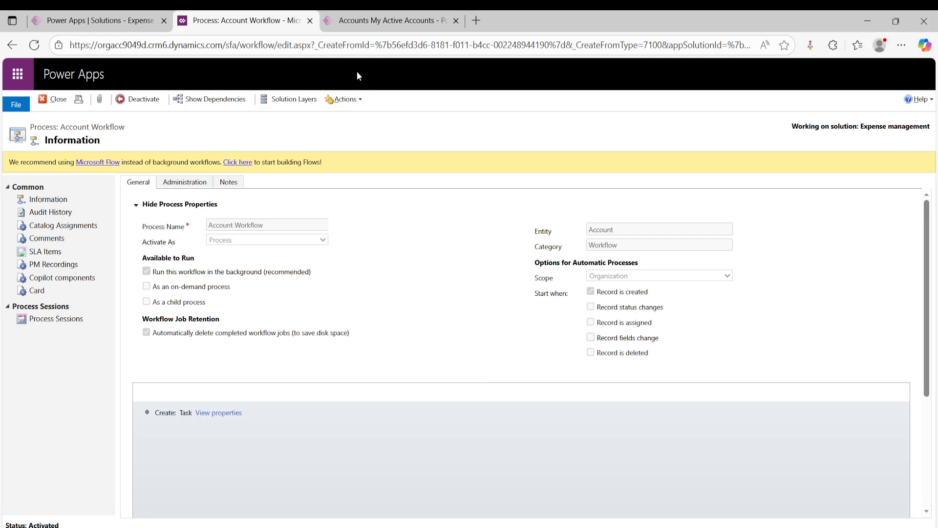
# Step: In the Expense Management App, create and save a new account named "QLD" to trigger the workflow
pyautogui.click(370, 22)
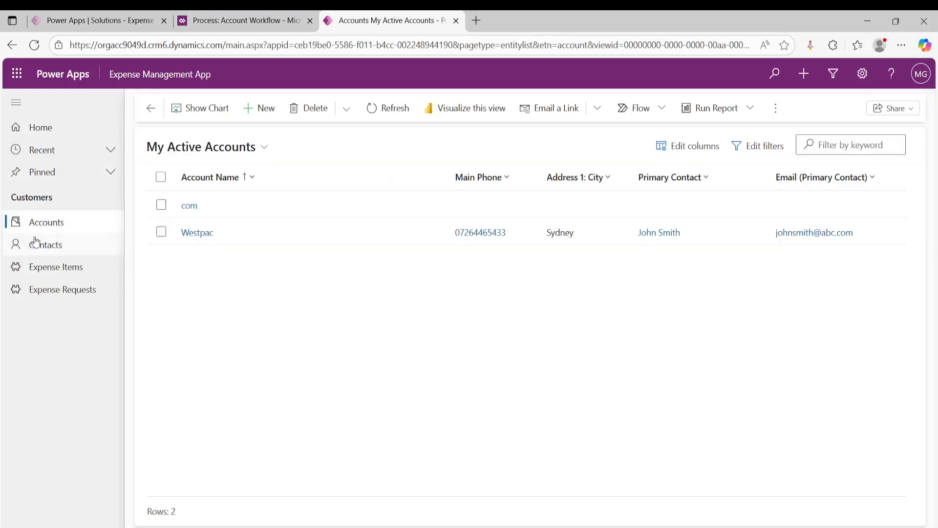
pyautogui.click(266, 109)
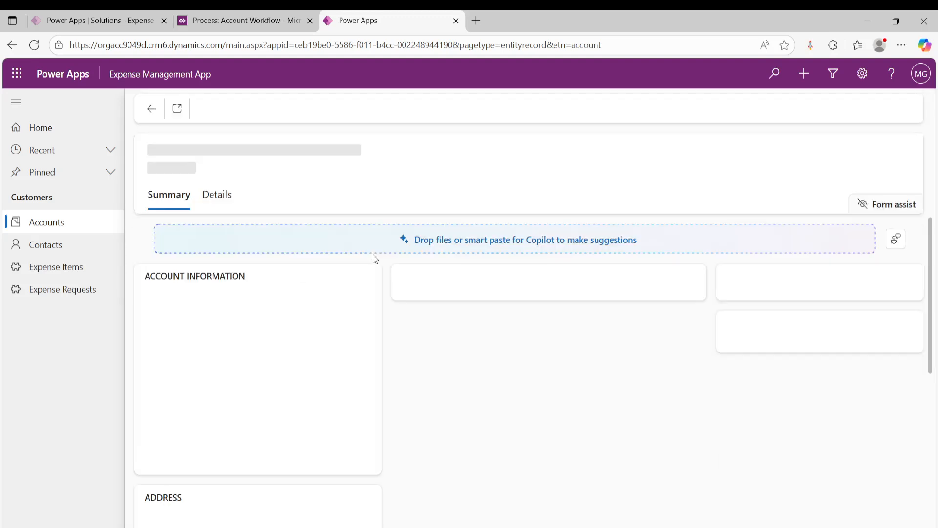
pyautogui.click(297, 313)
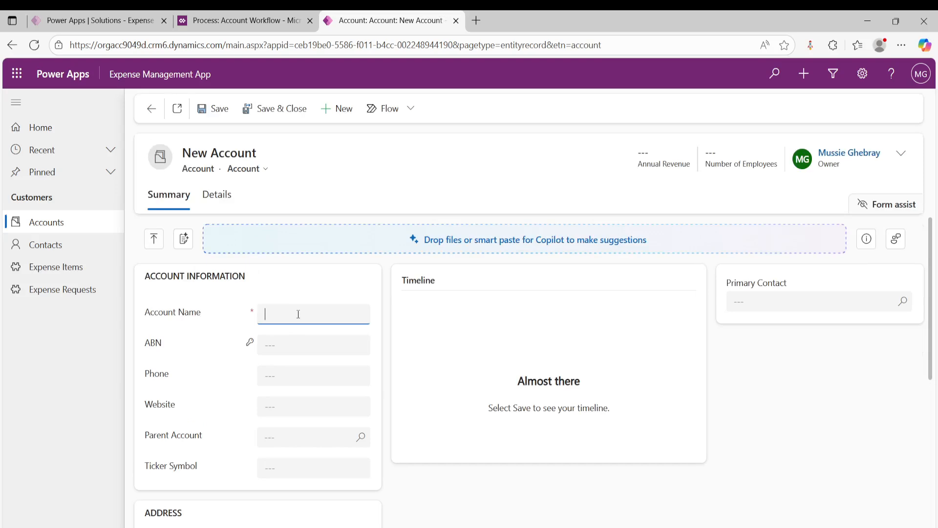
pyautogui.write('QLD')
pyautogui.click(213, 110)
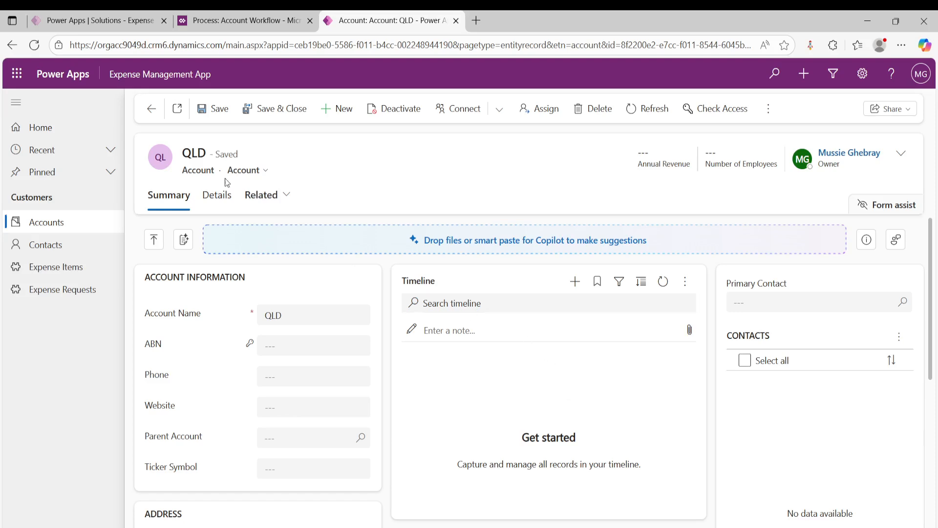
# Step: Reload the QLD account, mark its workflow-generated task complete from the task record, and return to the accounts list
pyautogui.click(34, 45)
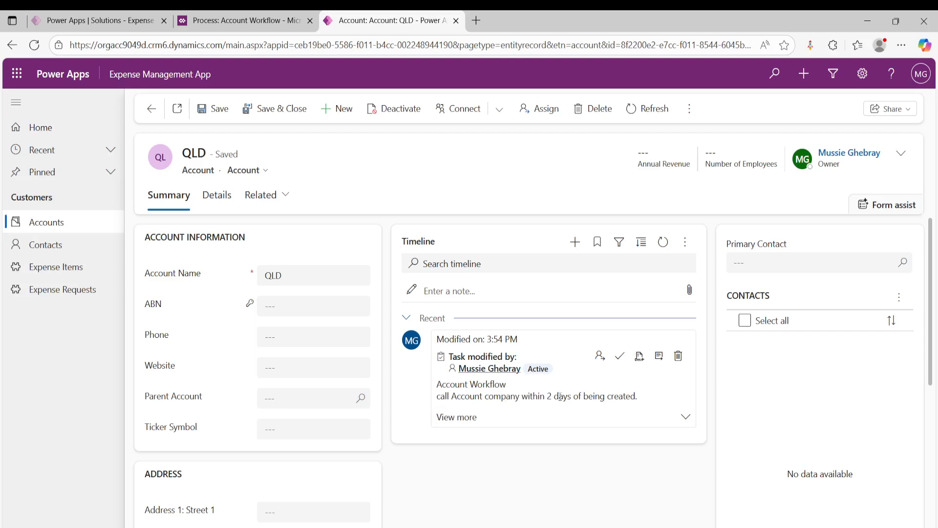
pyautogui.click(658, 355)
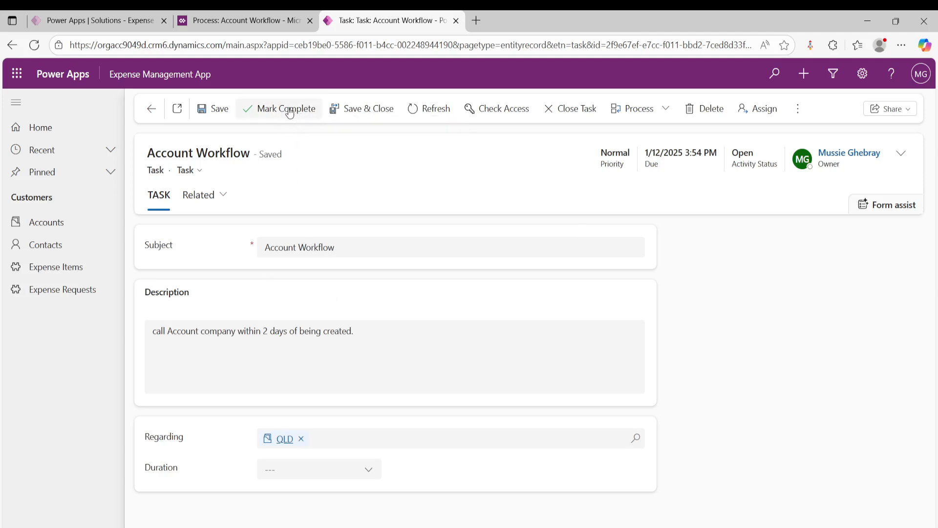
pyautogui.hotkey('alt', 'Left')
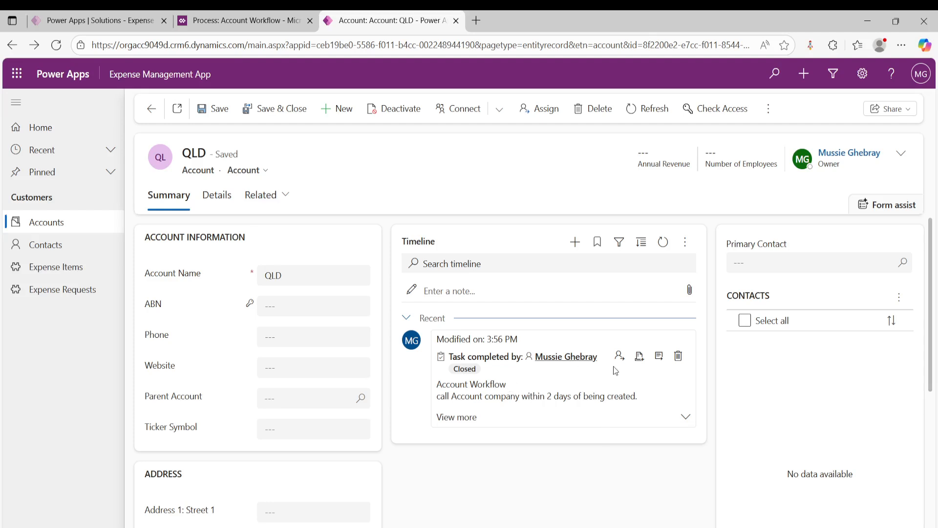
pyautogui.click(76, 226)
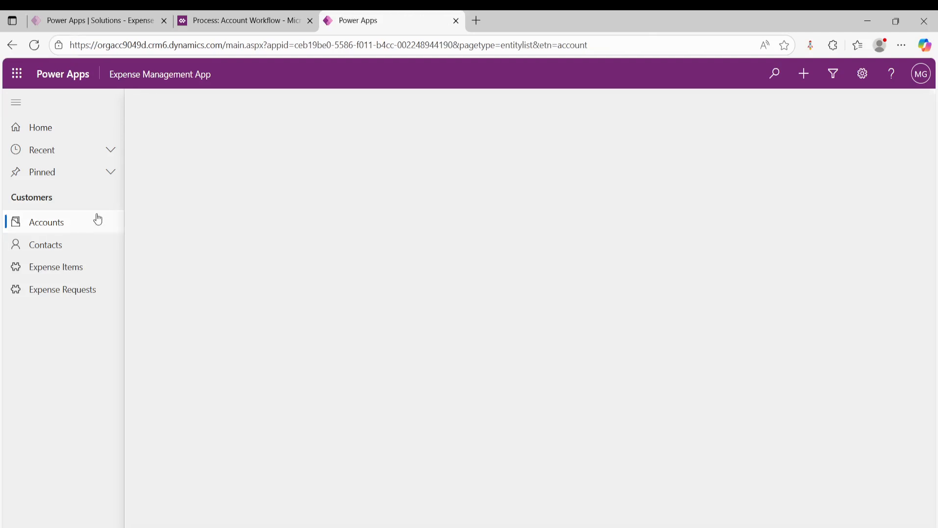
# Step: Make the Account Workflow also available as an on-demand process, deactivating it for the edit and reactivating it
pyautogui.click(225, 20)
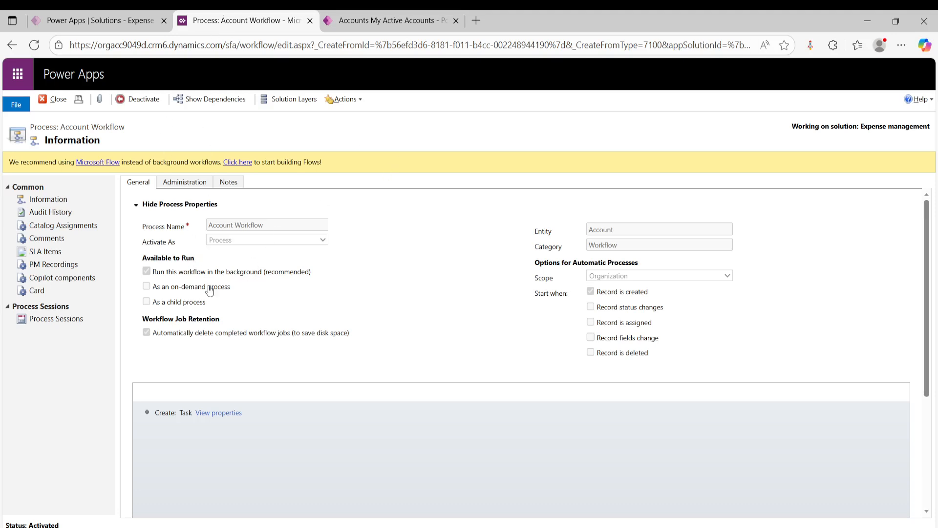
pyautogui.click(139, 99)
pyautogui.click(529, 363)
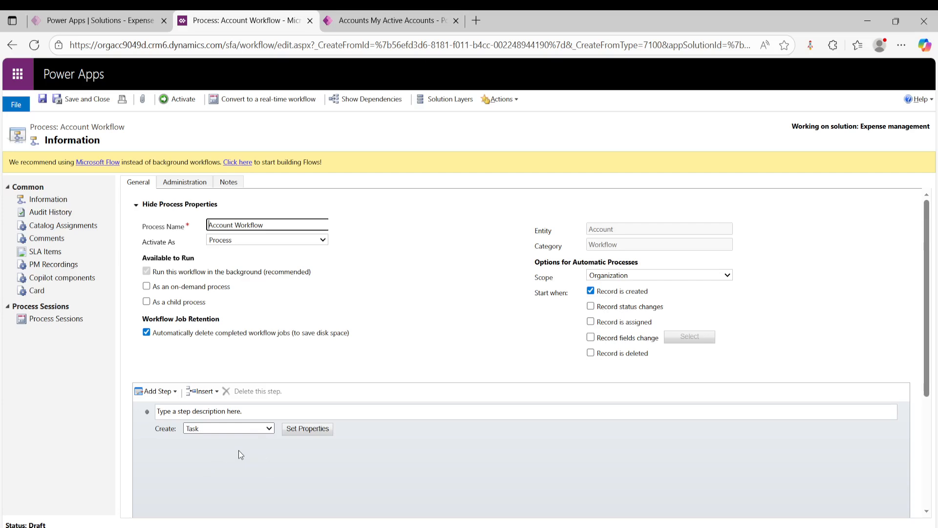
pyautogui.click(147, 287)
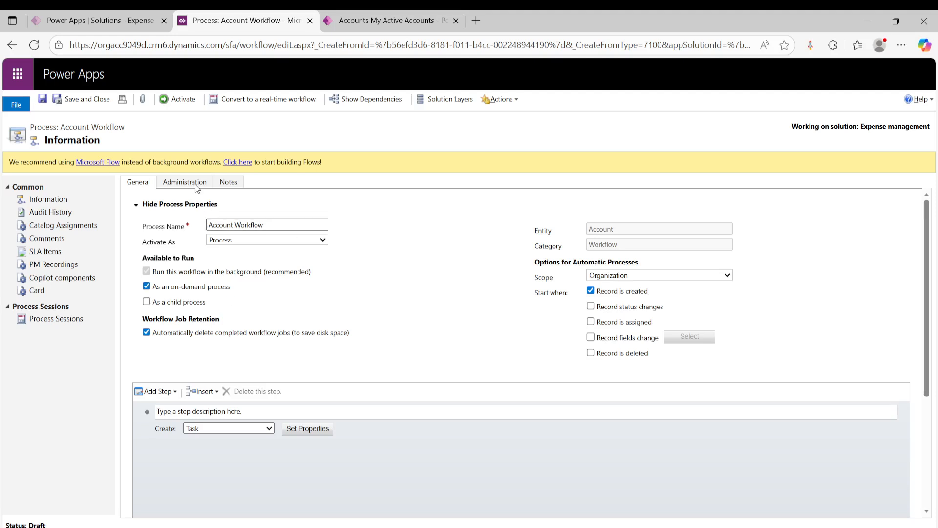
pyautogui.click(180, 102)
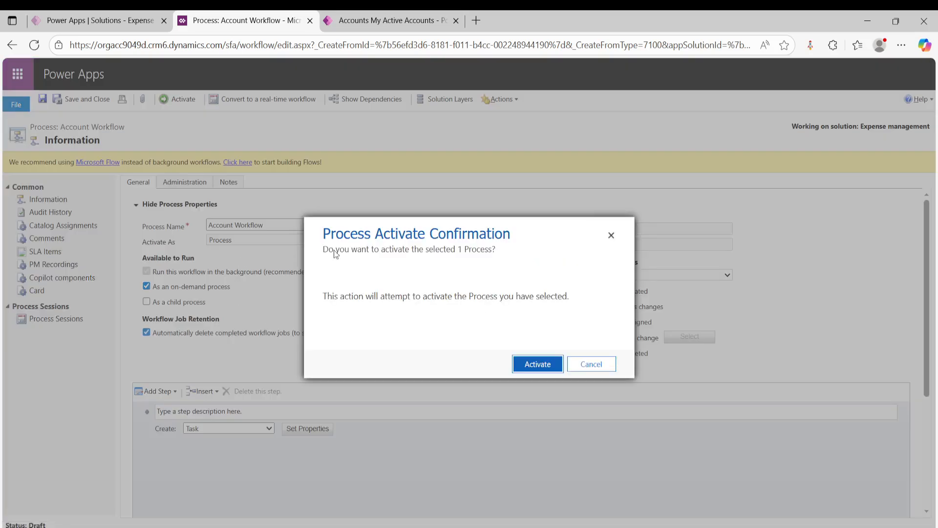
pyautogui.click(541, 365)
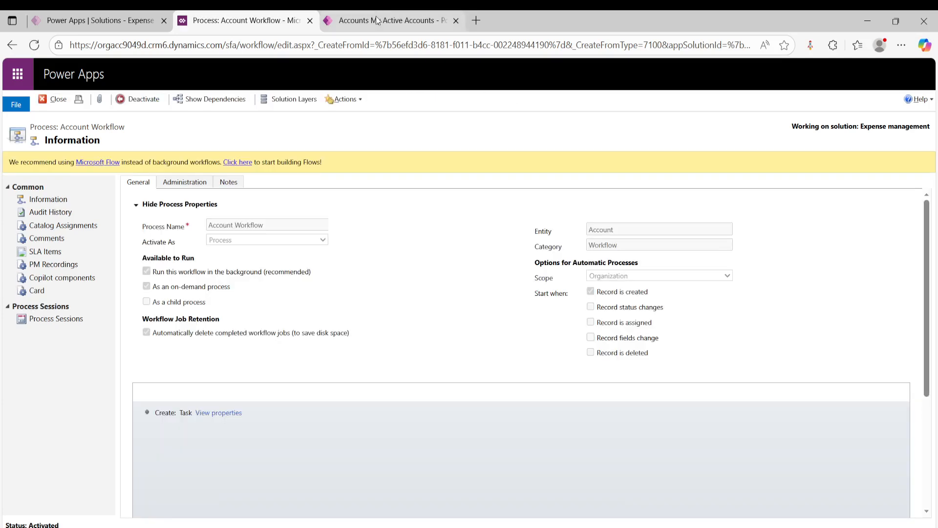
# Step: In the Expense Management App, create and save another new account named "ANZ"
pyautogui.click(376, 18)
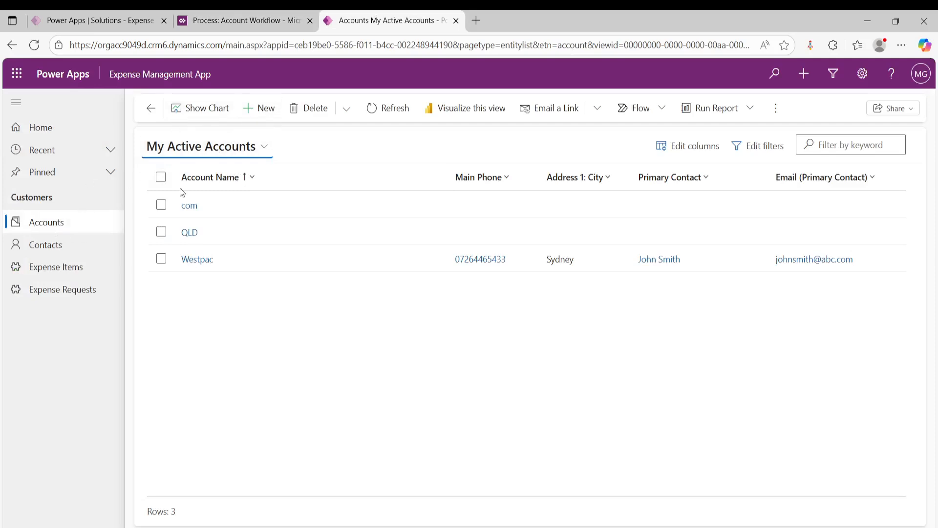
pyautogui.click(260, 109)
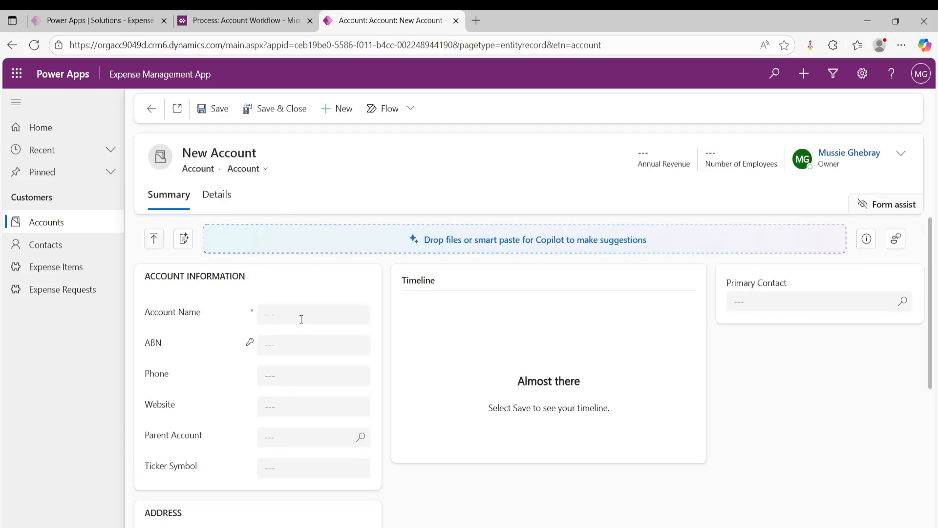
pyautogui.click(74, 230)
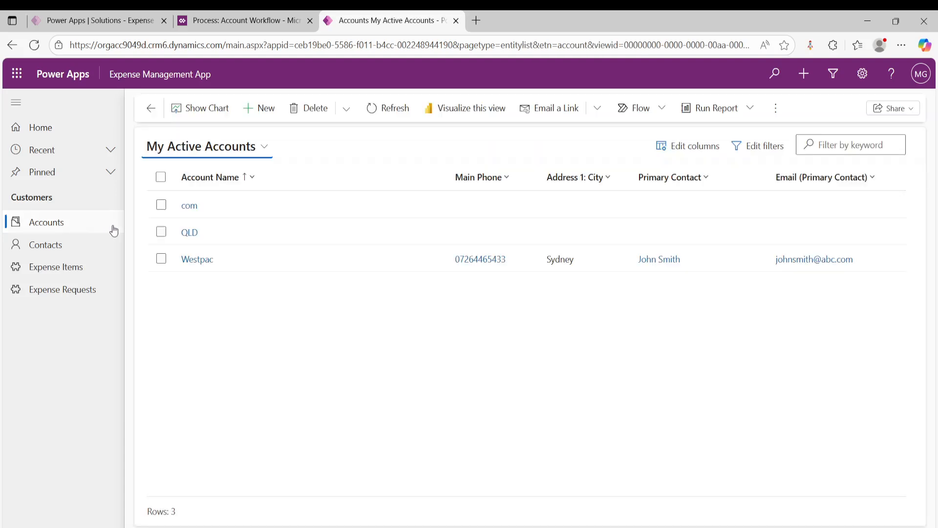
pyautogui.click(248, 110)
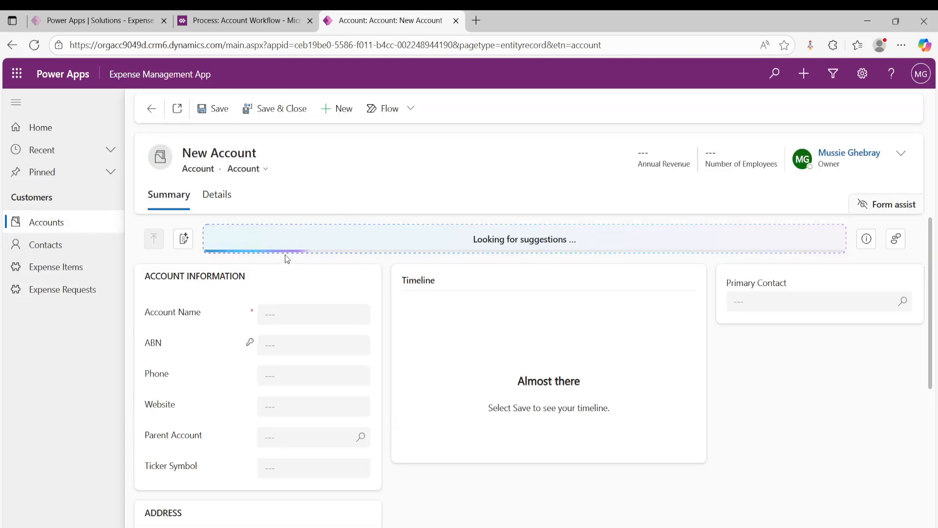
pyautogui.click(274, 312)
pyautogui.write('ANZ')
pyautogui.click(528, 157)
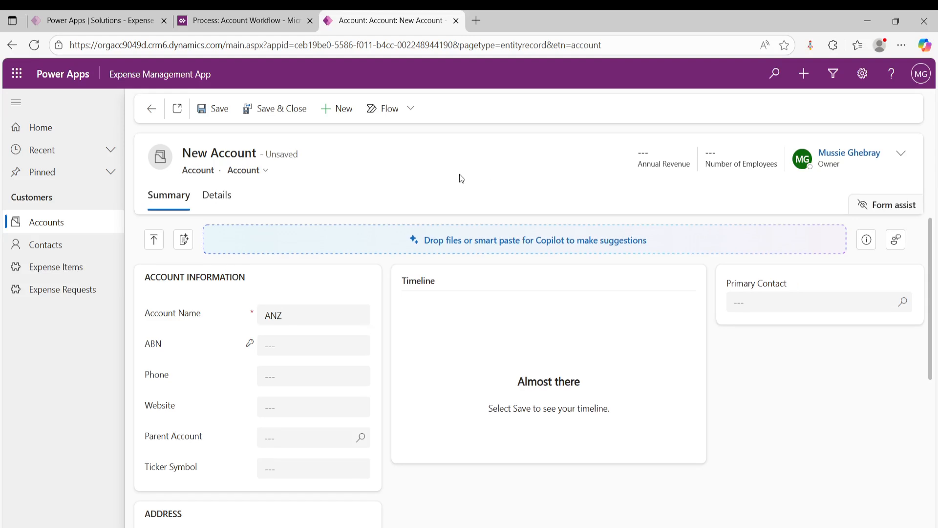
pyautogui.click(212, 110)
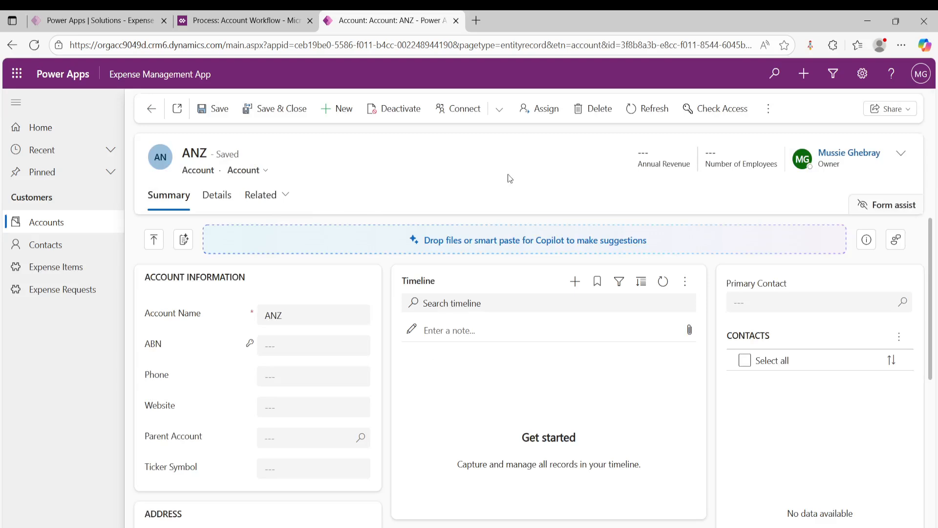
# Step: Run the Account Workflow on demand for the ANZ account and confirm its application
pyautogui.click(765, 109)
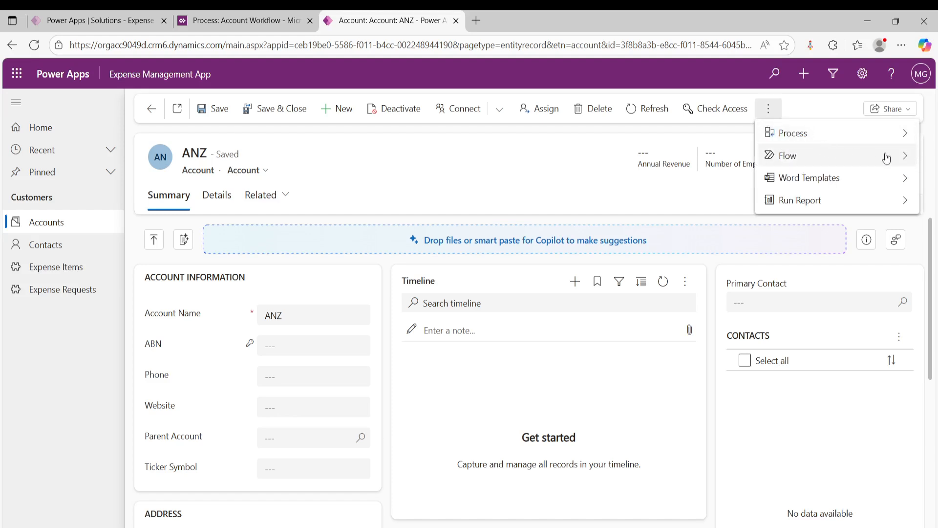
pyautogui.click(906, 158)
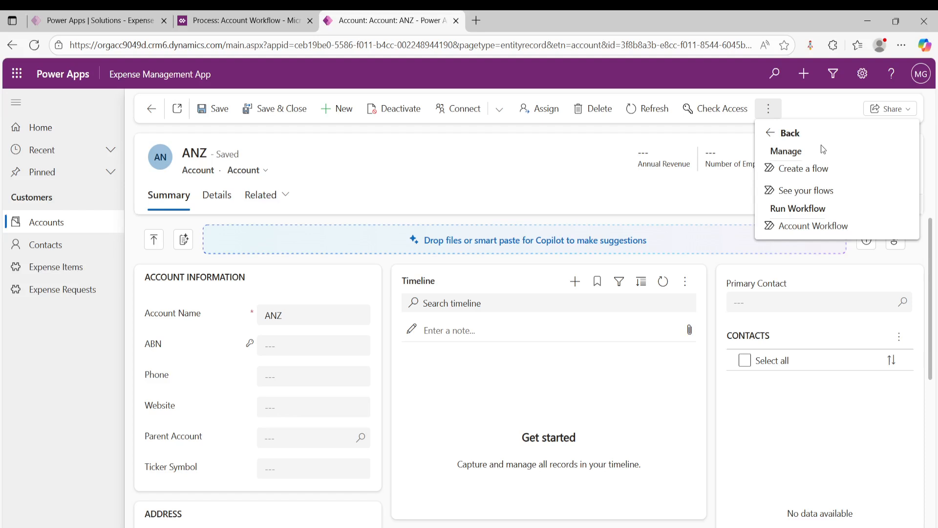
pyautogui.click(805, 227)
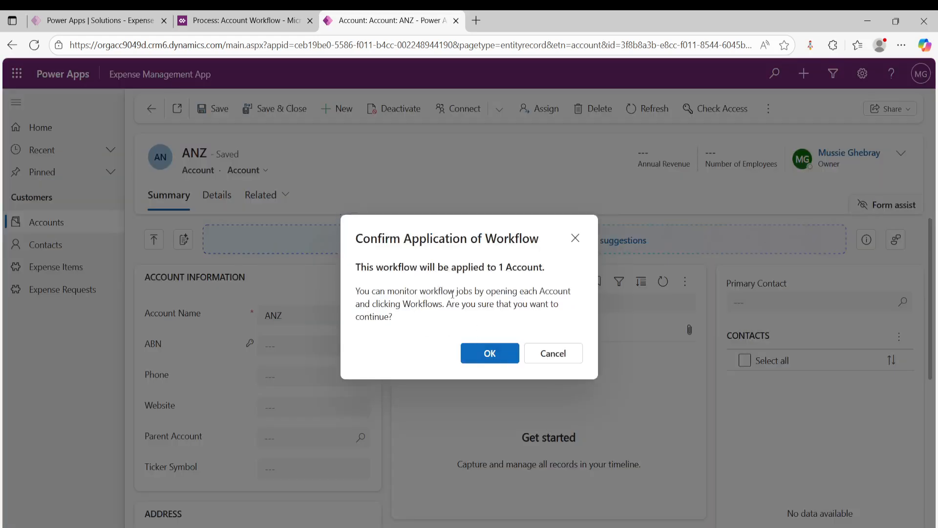
pyautogui.click(484, 355)
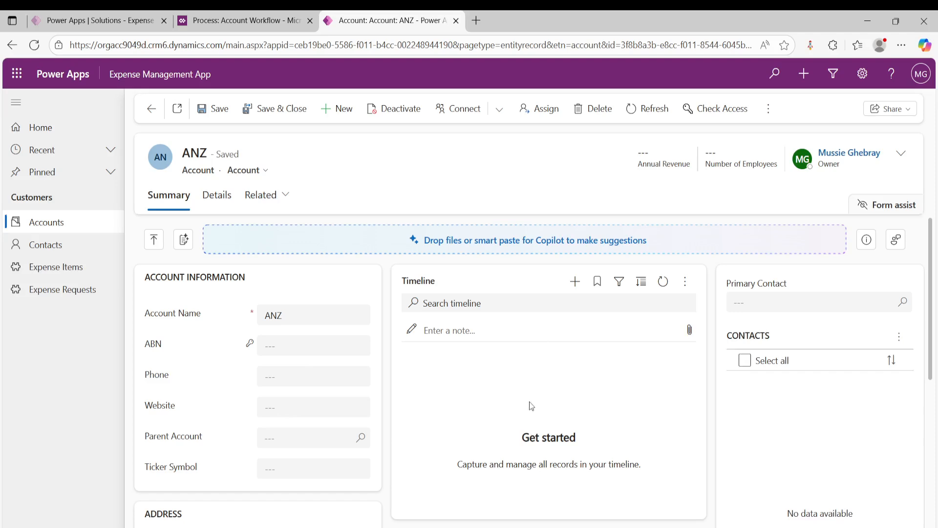
# Step: Reload the ANZ account and mark its workflow-generated task complete from the task record, returning to the account
pyautogui.click(34, 45)
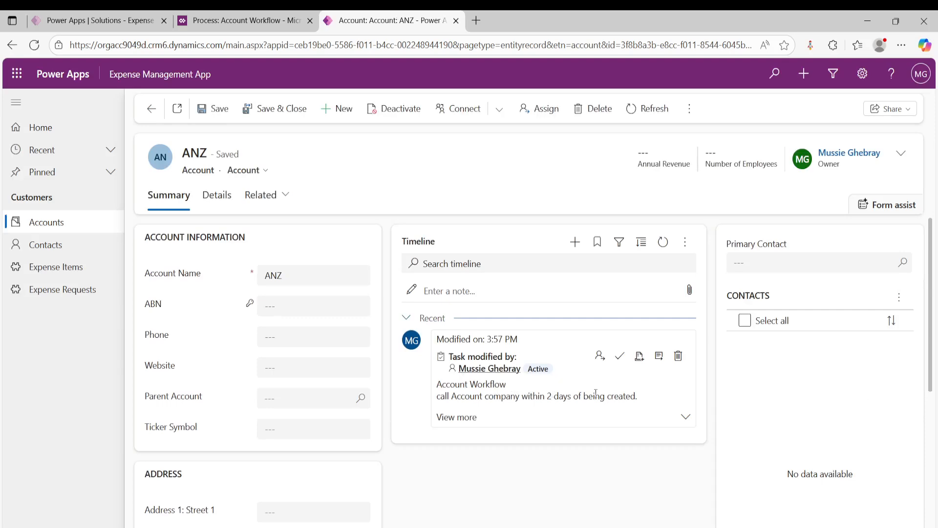
pyautogui.click(659, 355)
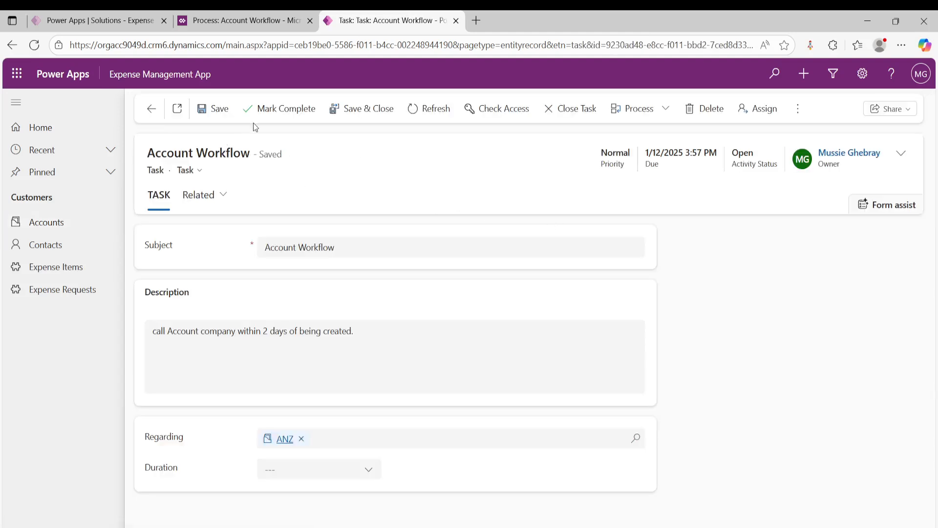
pyautogui.hotkey('alt', 'Left')
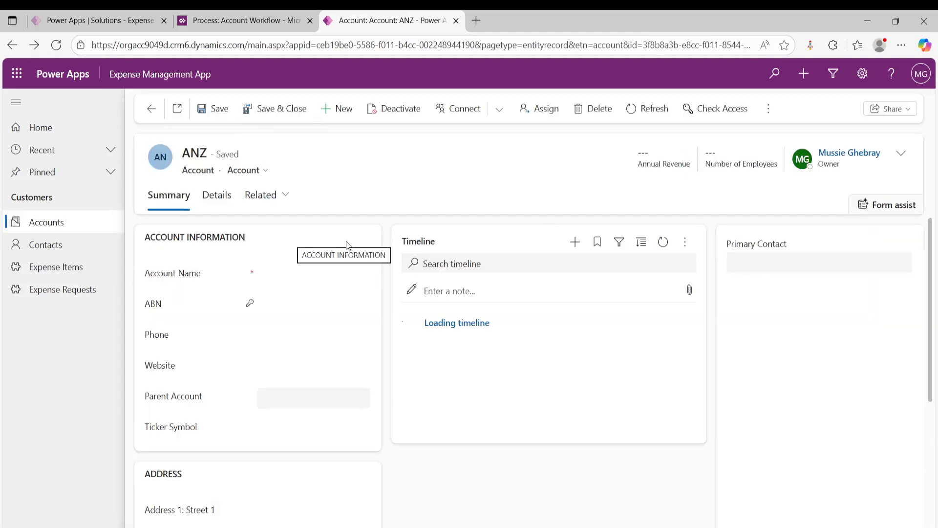
# Step: Convert the Account Workflow to a real-time workflow, deactivating it for the change and reactivating it
pyautogui.click(242, 20)
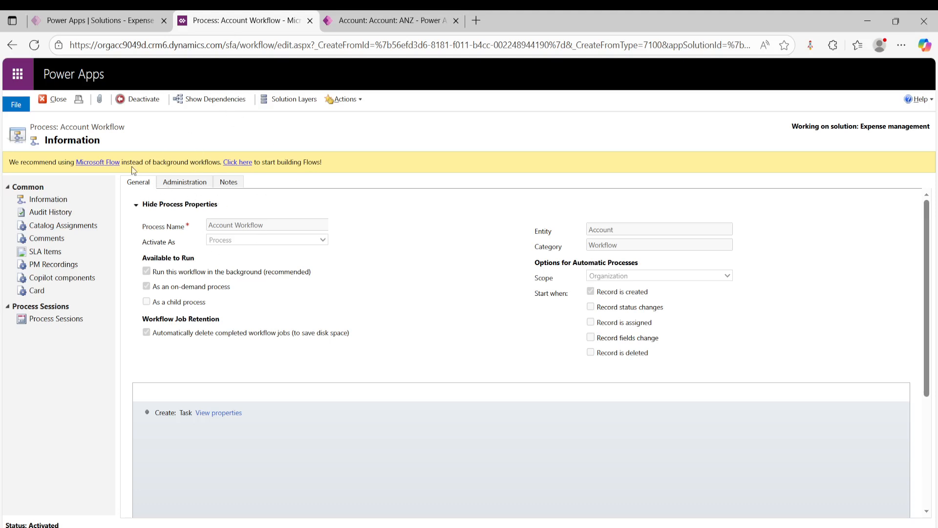
pyautogui.click(140, 100)
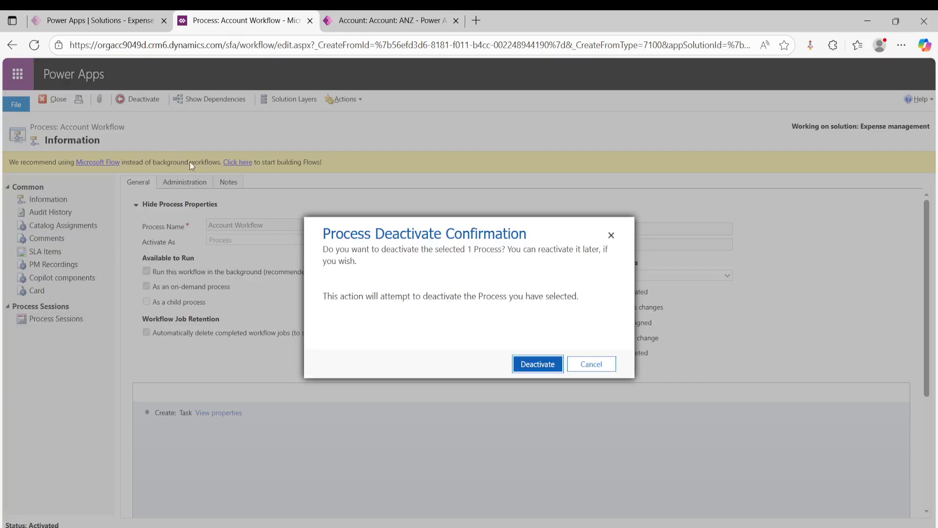
pyautogui.click(526, 366)
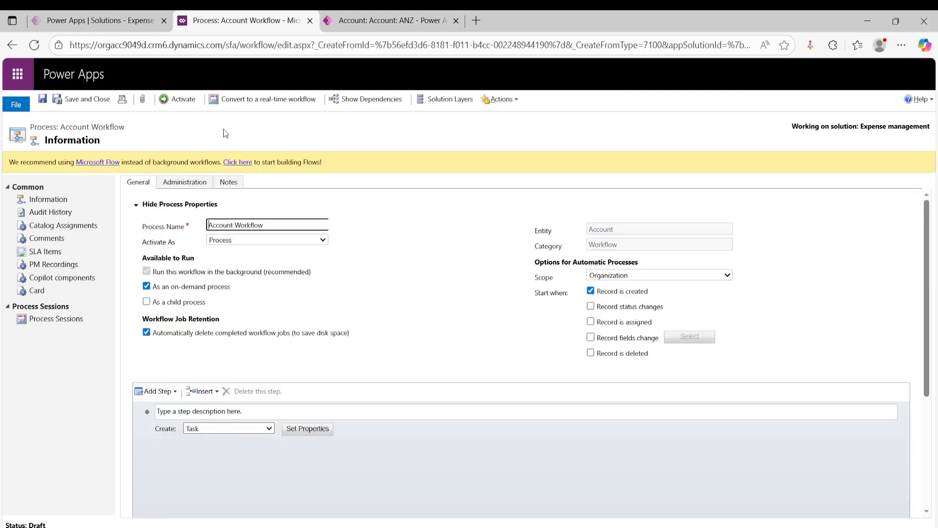
pyautogui.click(252, 96)
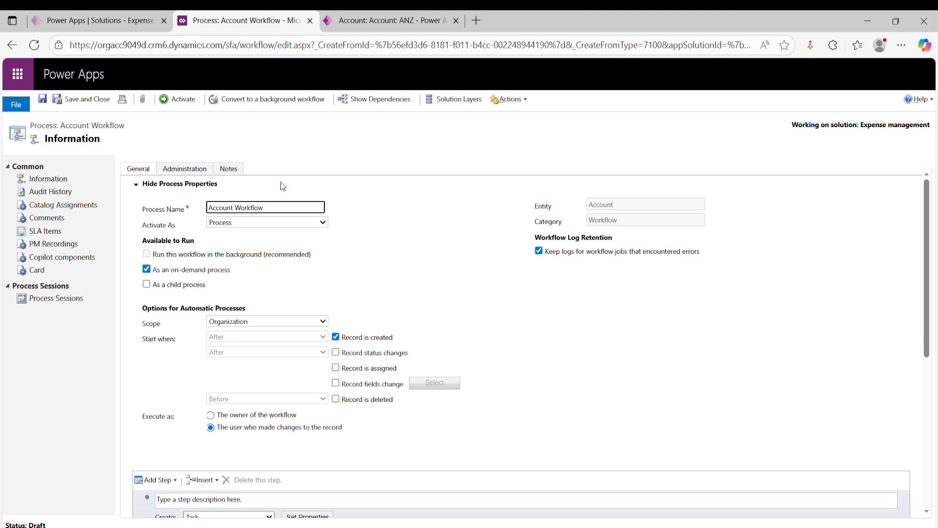
pyautogui.click(177, 99)
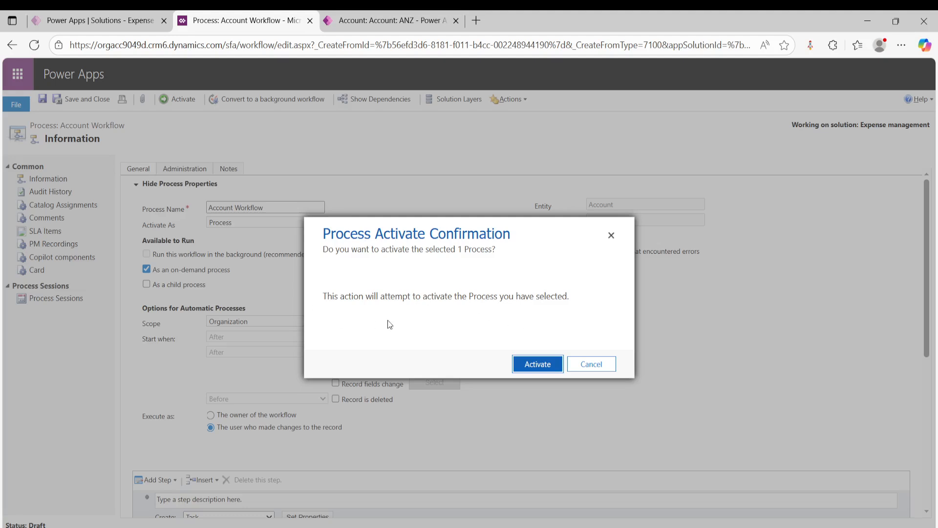
pyautogui.click(534, 358)
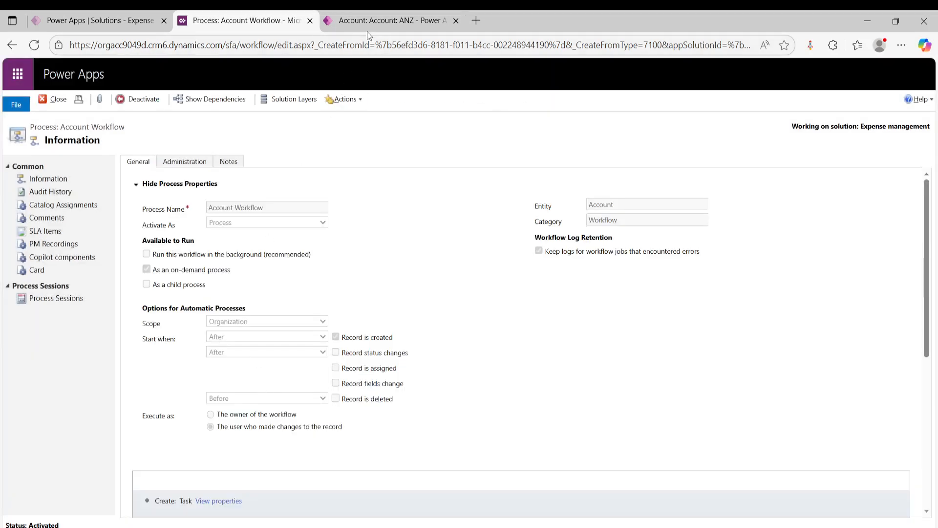
# Step: In the Expense Management App, create and save a new account named "UTS" and close its workflow-generated task as Completed
pyautogui.click(374, 22)
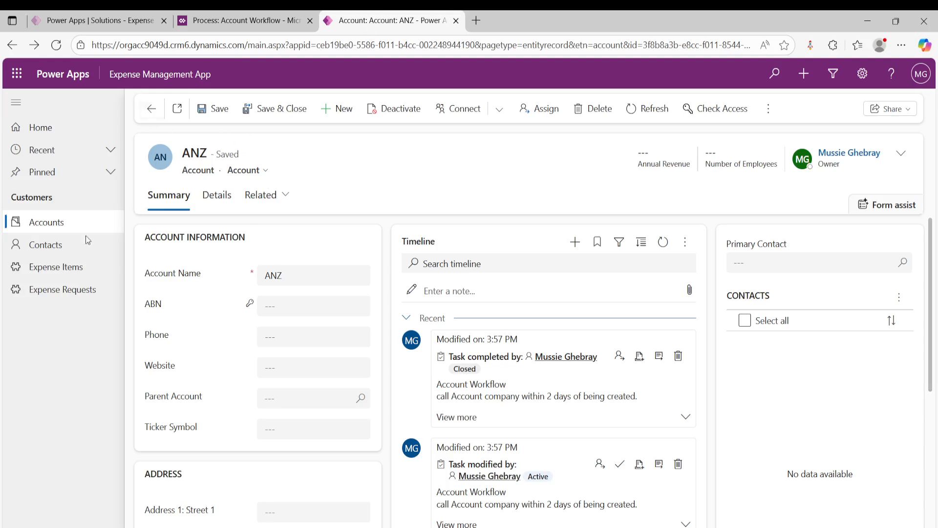
pyautogui.click(344, 111)
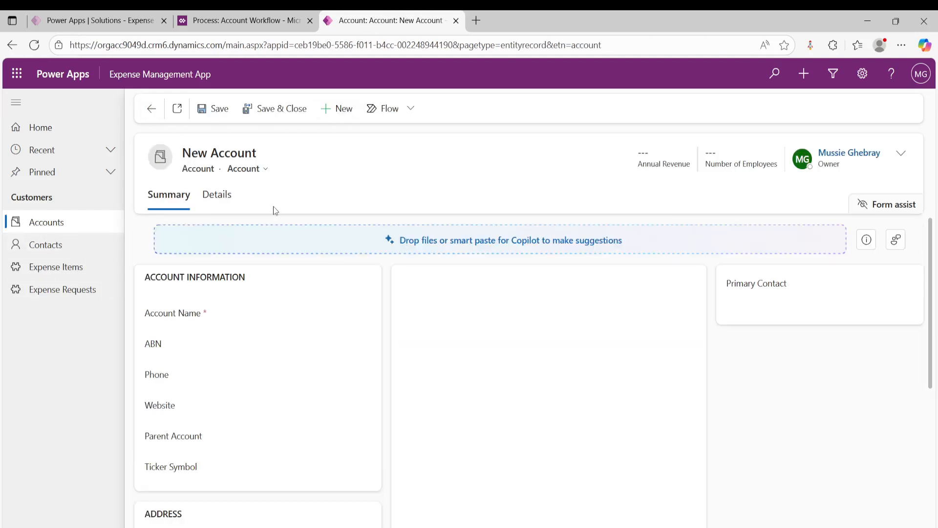
pyautogui.click(296, 320)
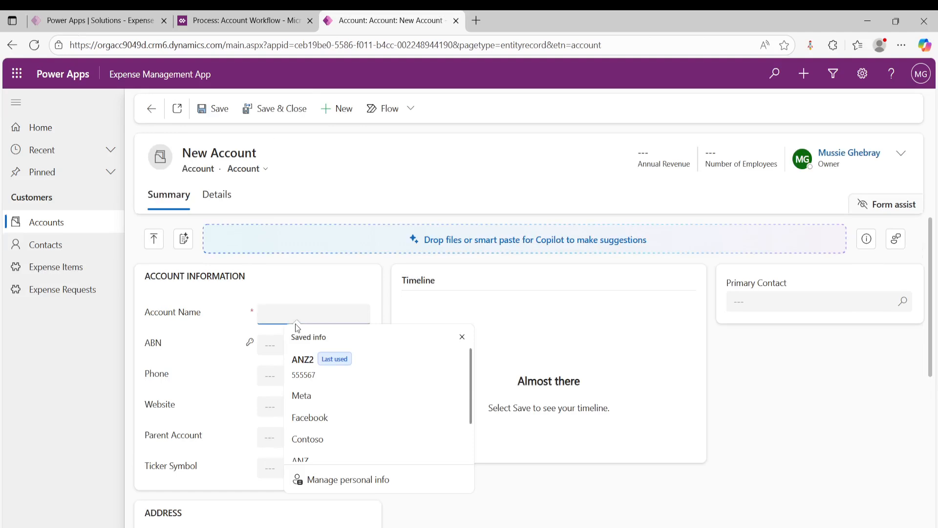
pyautogui.write('UTS')
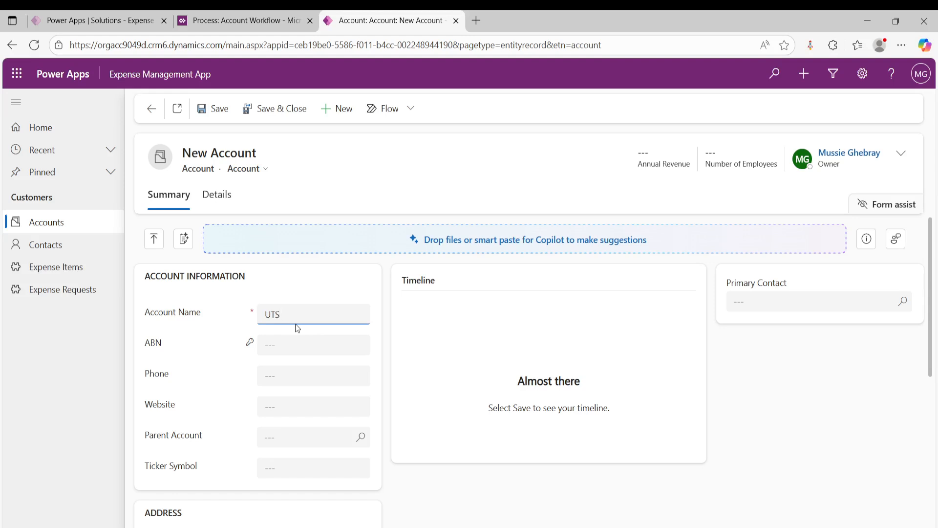
pyautogui.click(213, 109)
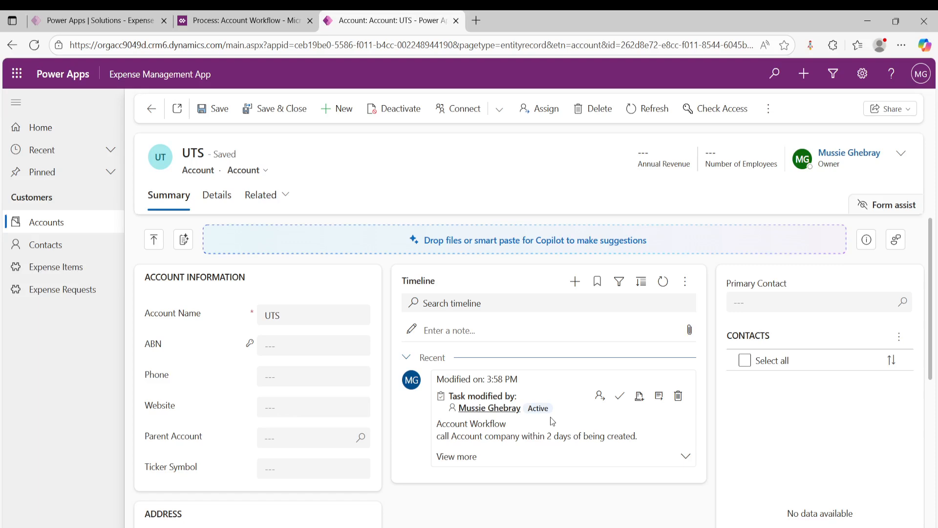
pyautogui.click(619, 400)
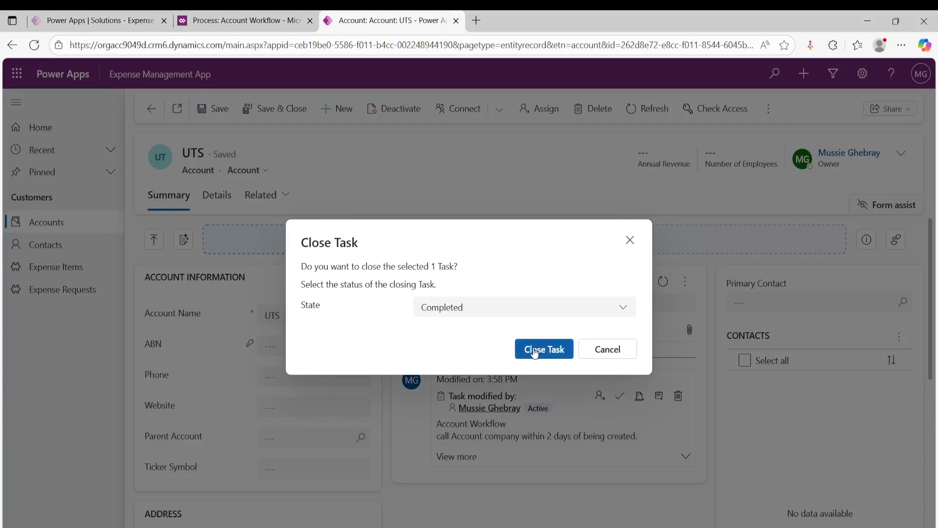
pyautogui.click(547, 350)
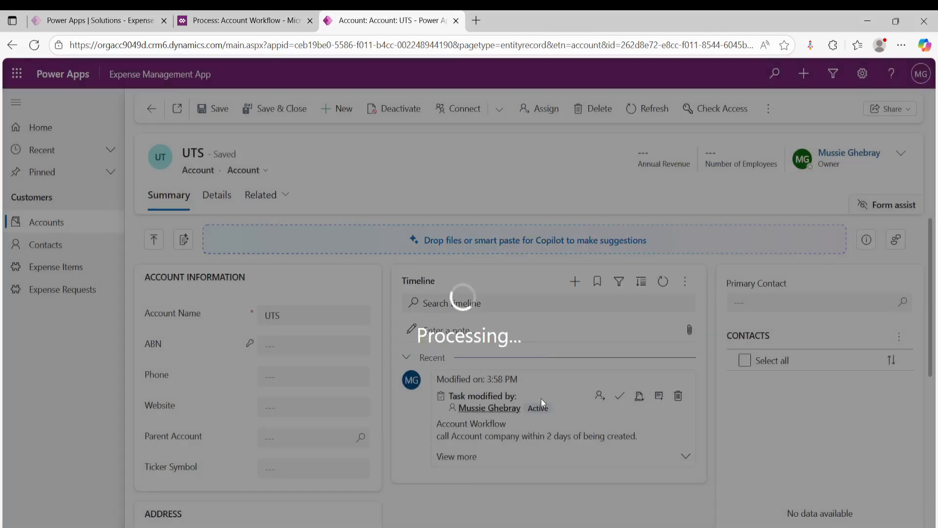